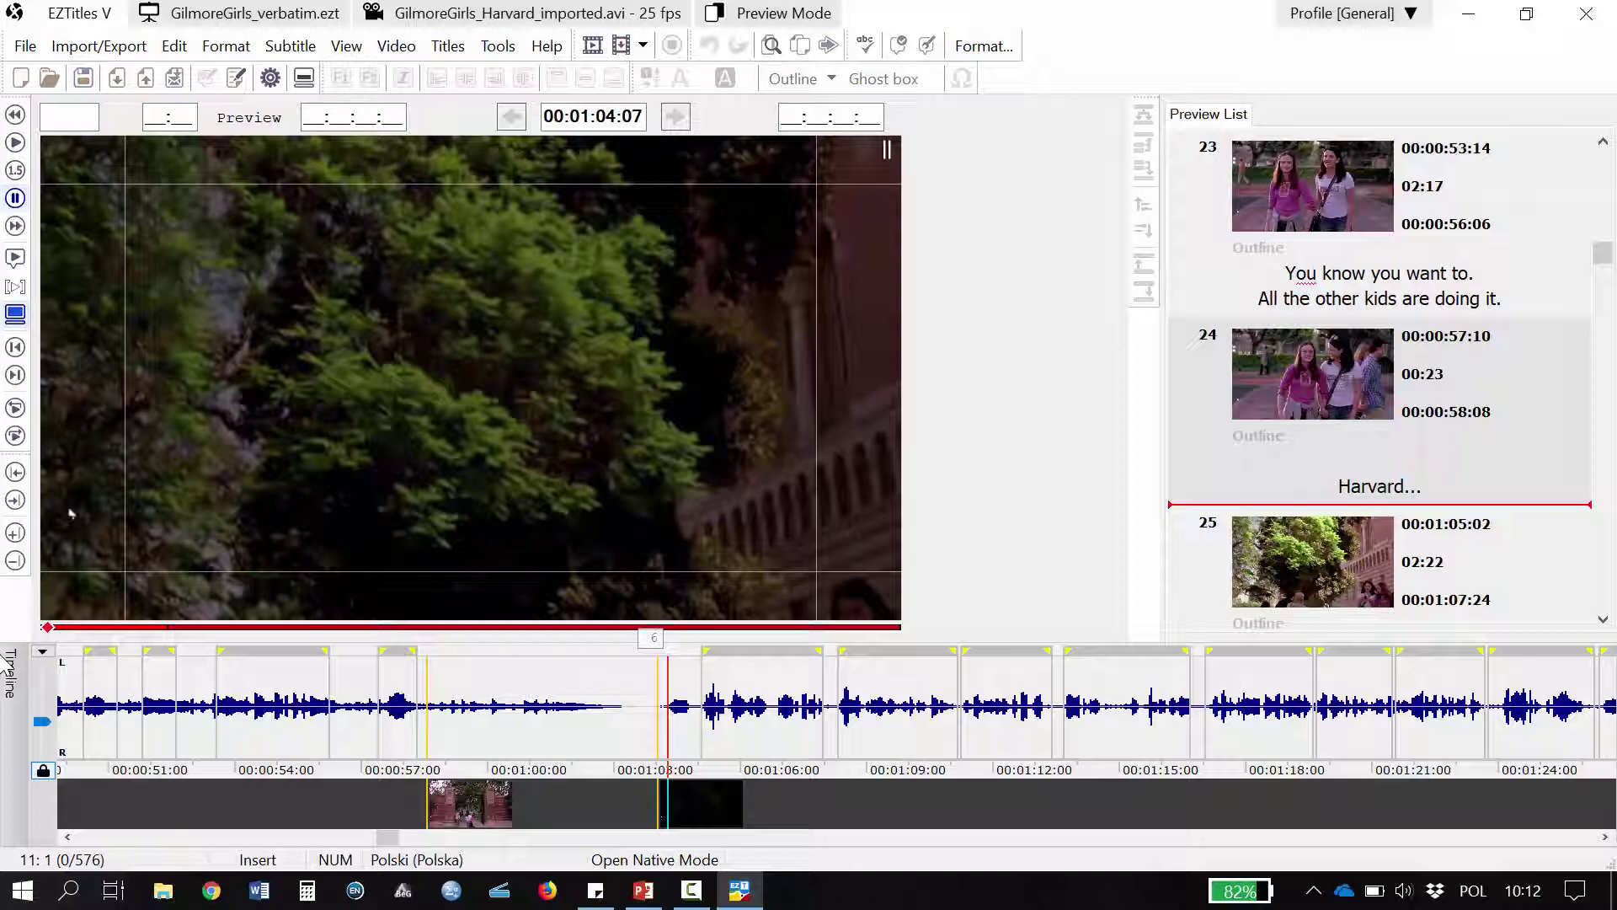
Step: Show the Reading Speed tab of Project Settings, set to 20 cps with progressive timing
left_click(29, 46)
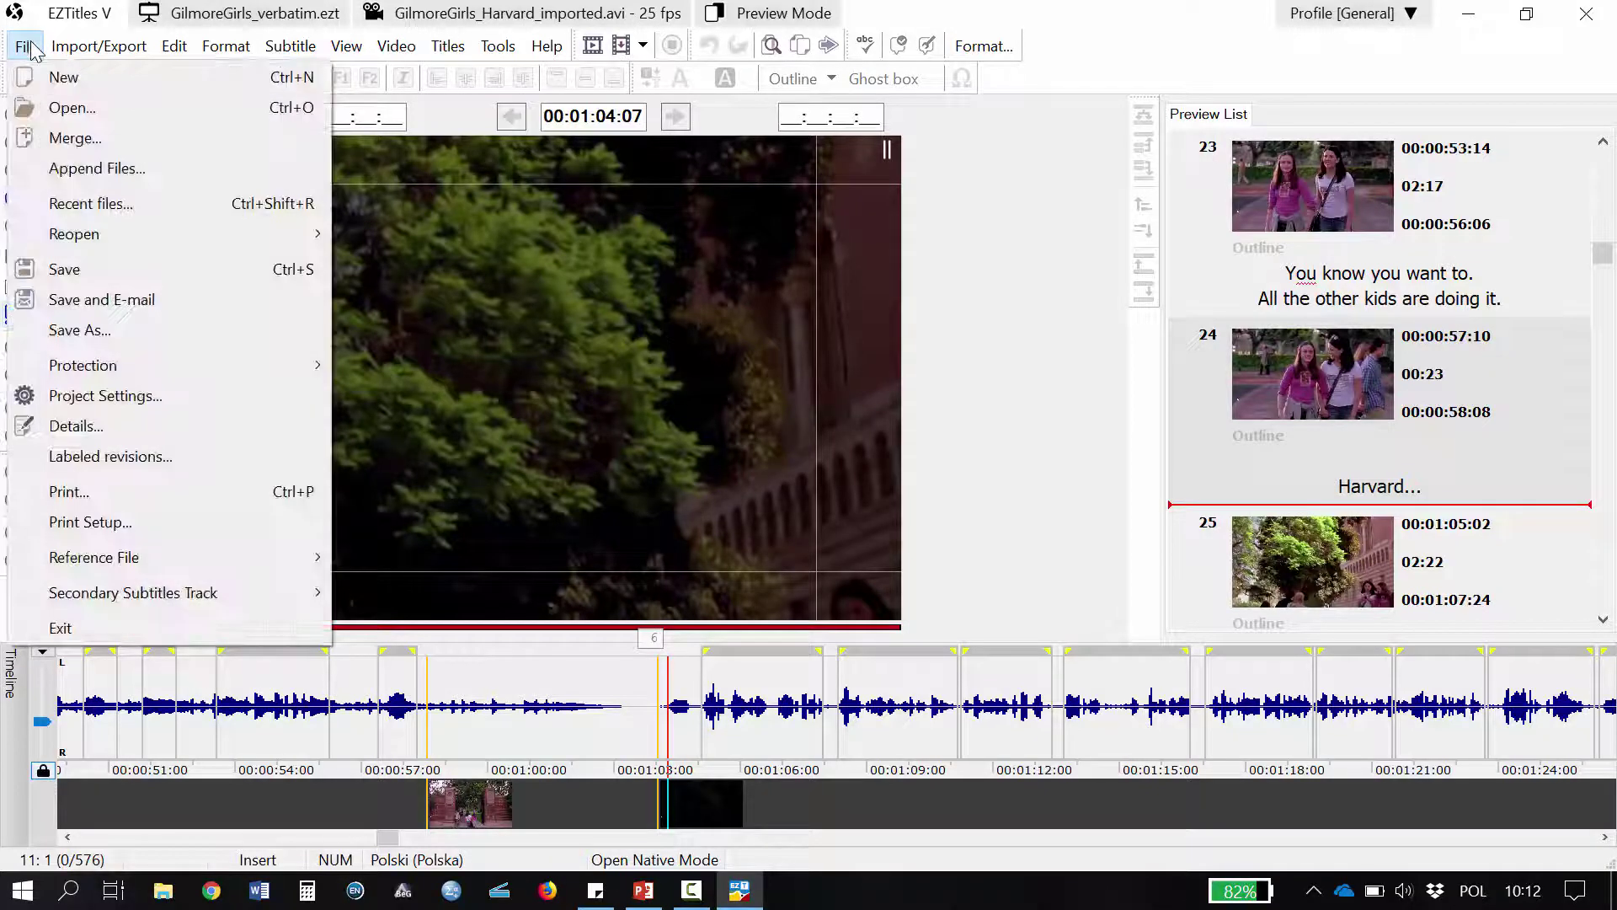
left_click(118, 392)
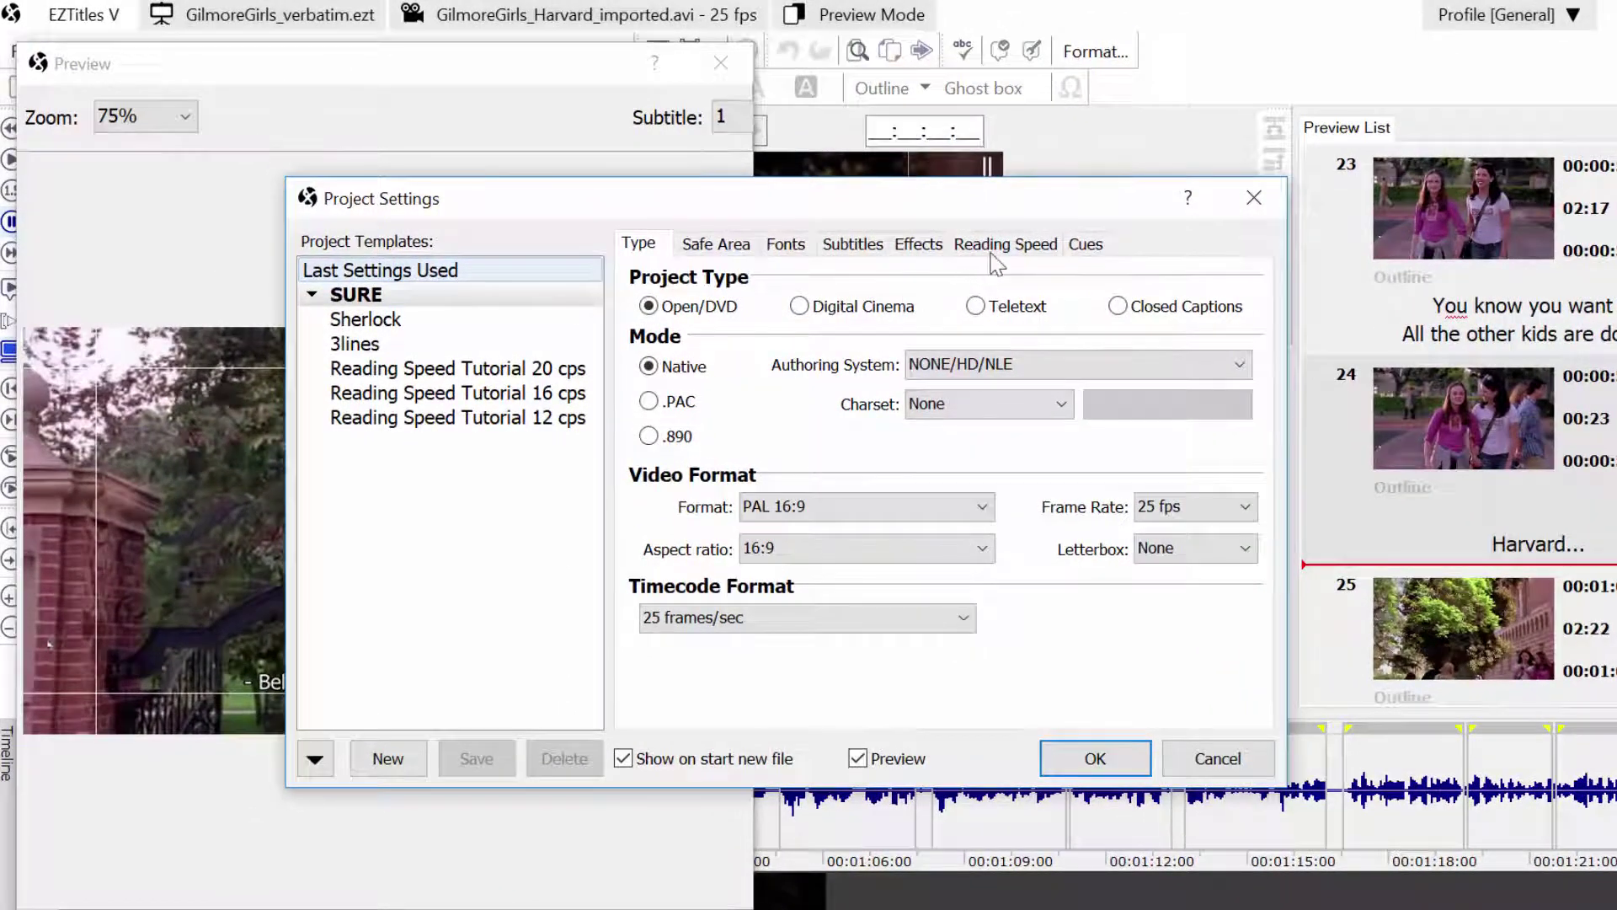
left_click(1009, 244)
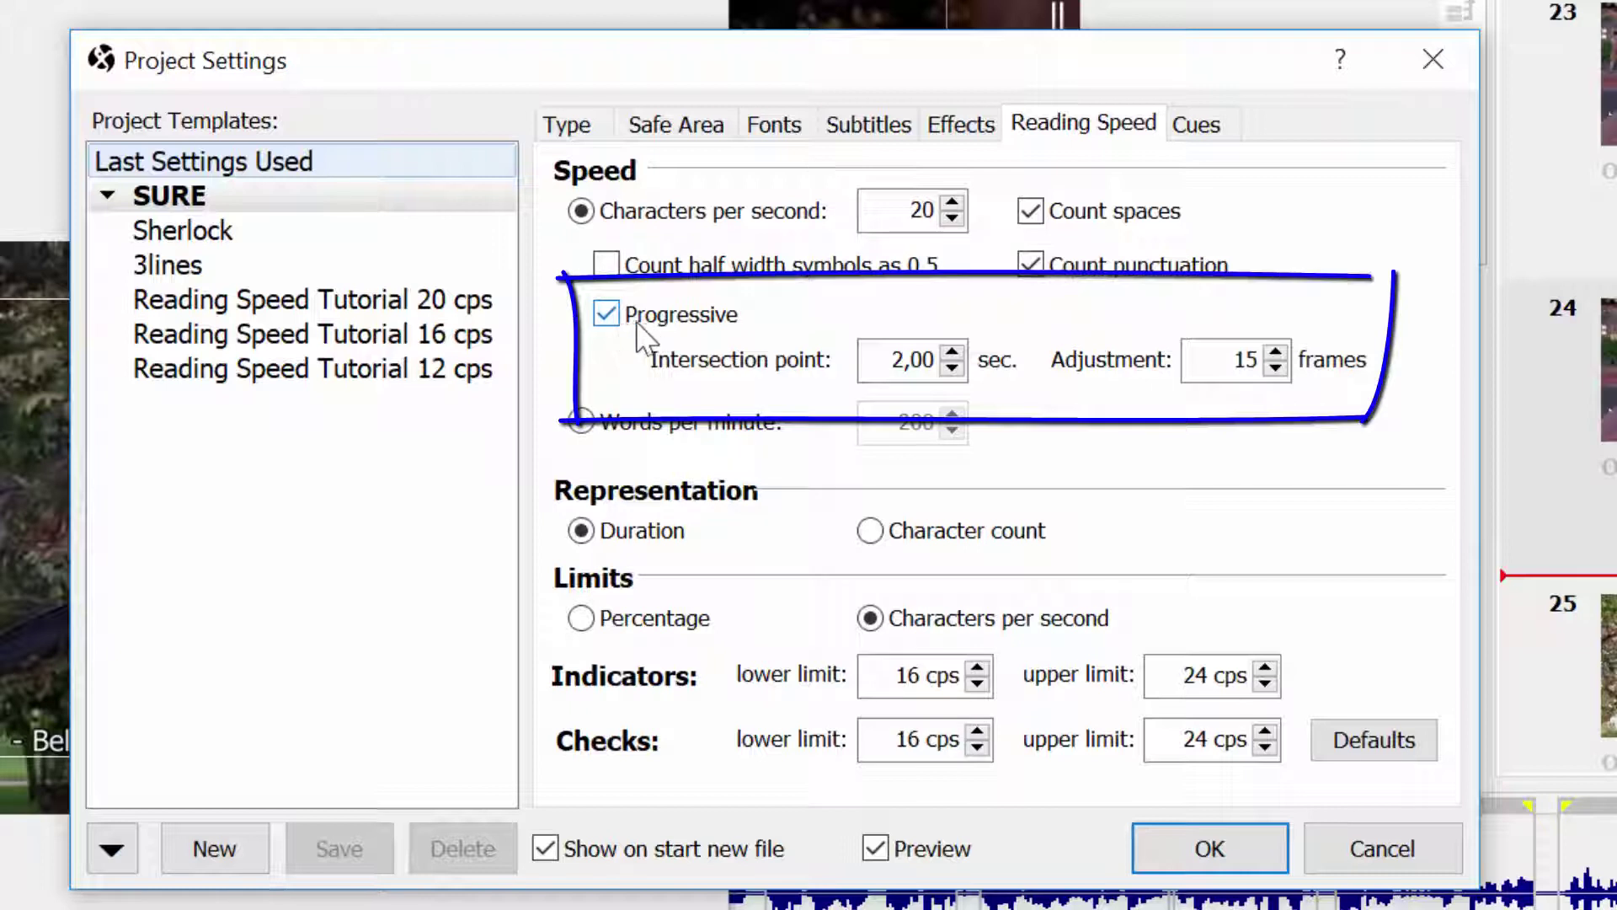
Step: Turn off progressive reading speed, keeping 20 cps with 16–24 cps limits
left_click(607, 313)
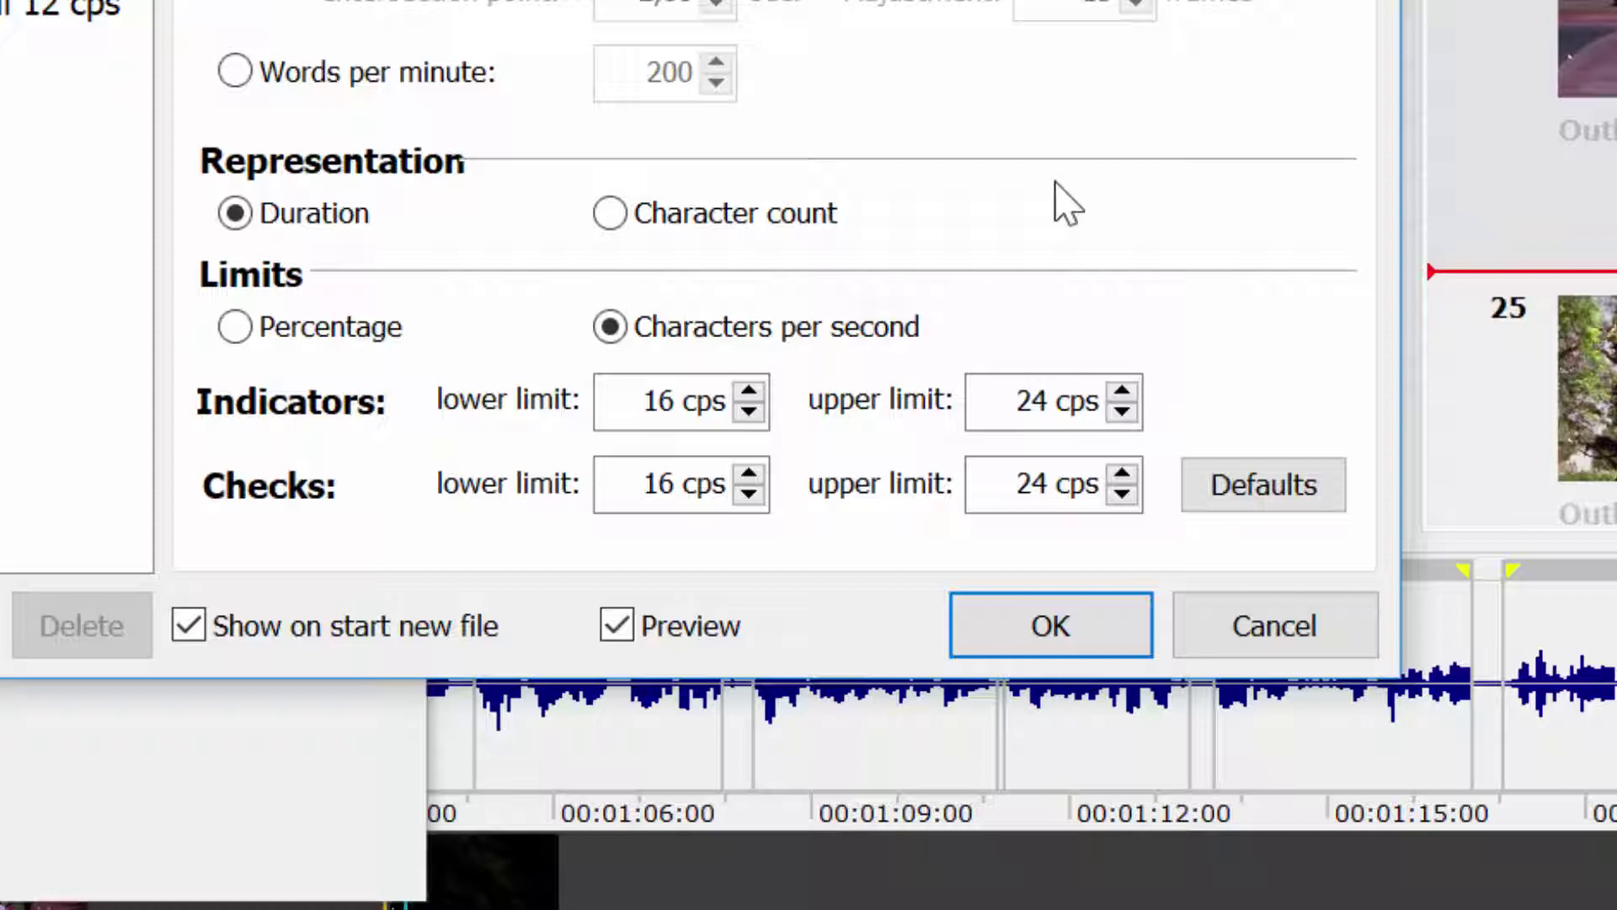
left_click(253, 328)
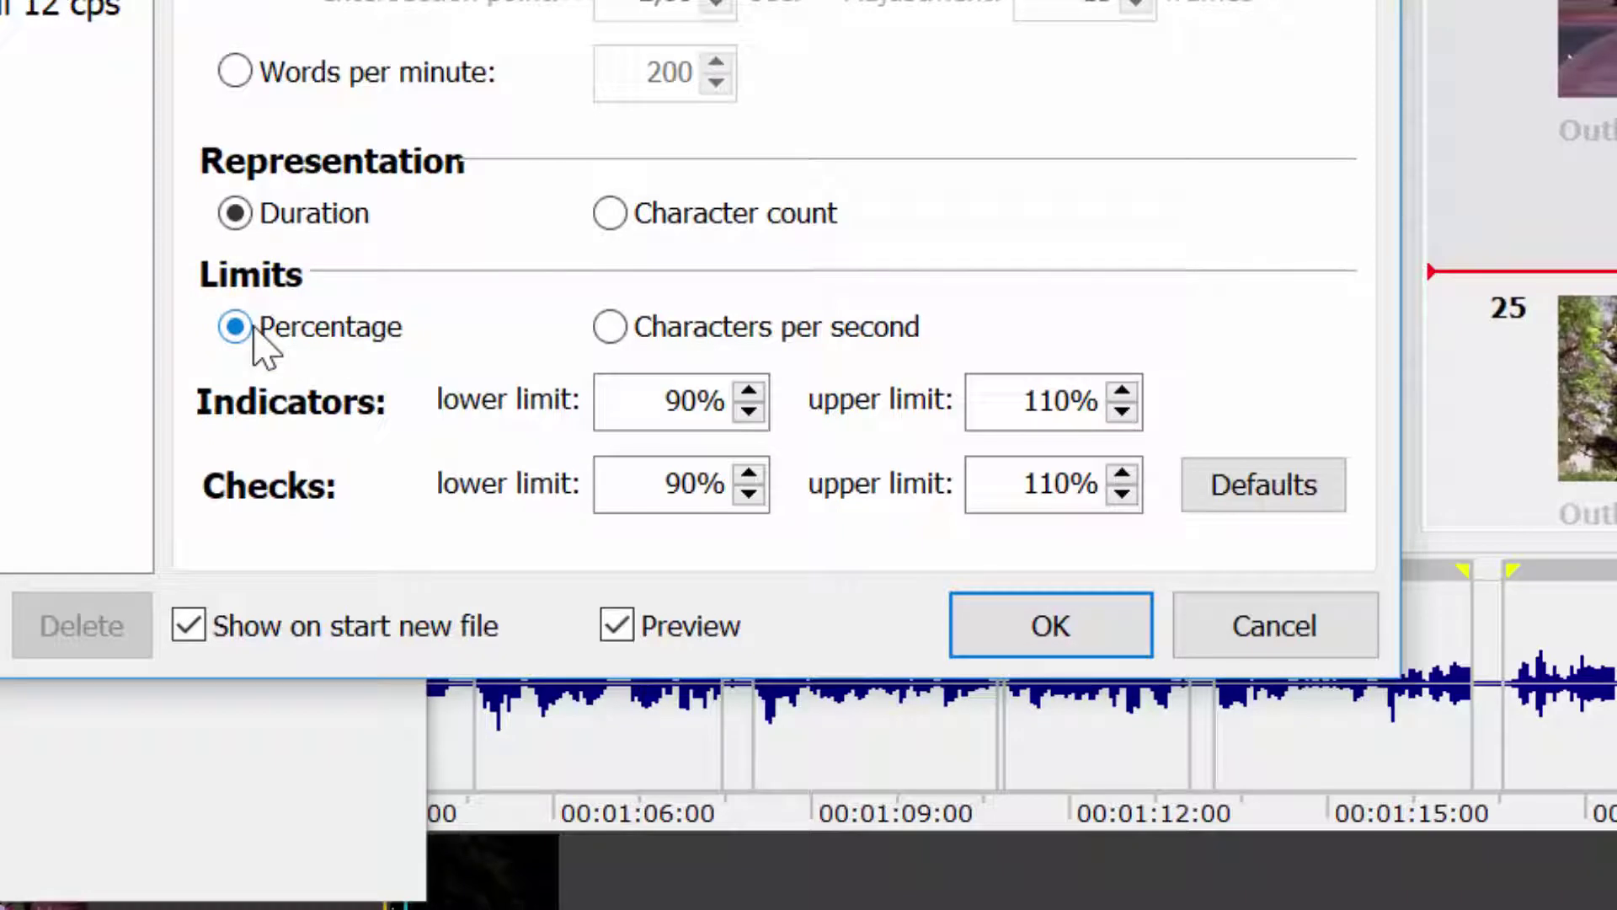
left_click(603, 330)
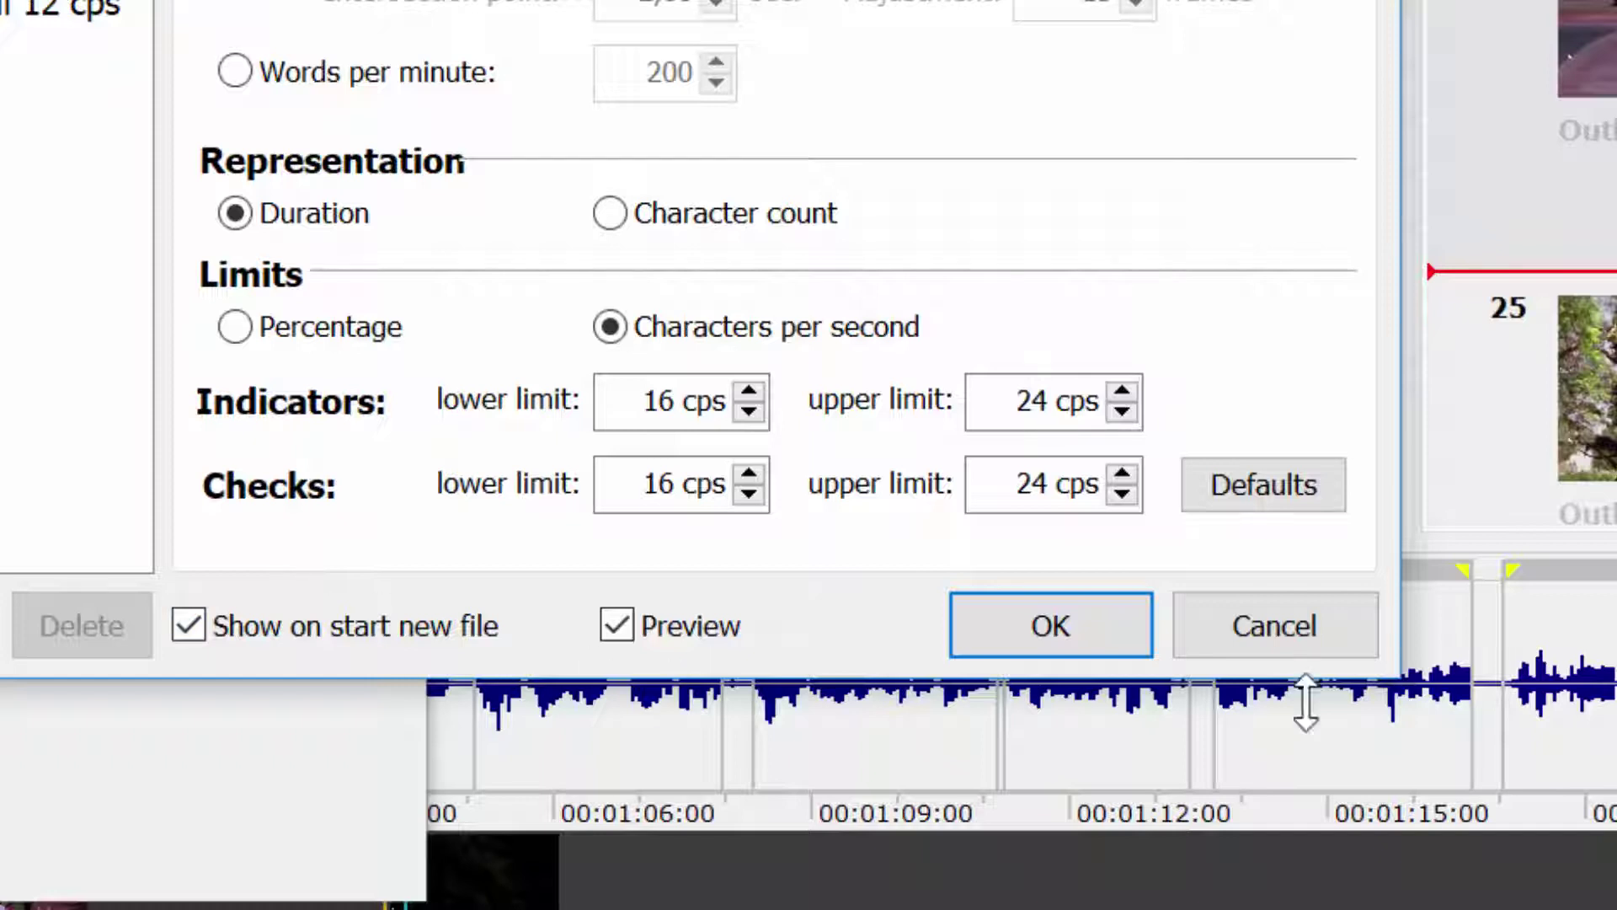
left_click(1121, 411)
Step: Lower the Indicators and Checks upper limits from 24 to 20 cps
left_click(1121, 411)
left_click(1121, 411)
left_click(1121, 411)
left_click(1121, 493)
left_click(1121, 493)
left_click(1121, 493)
left_click(1122, 493)
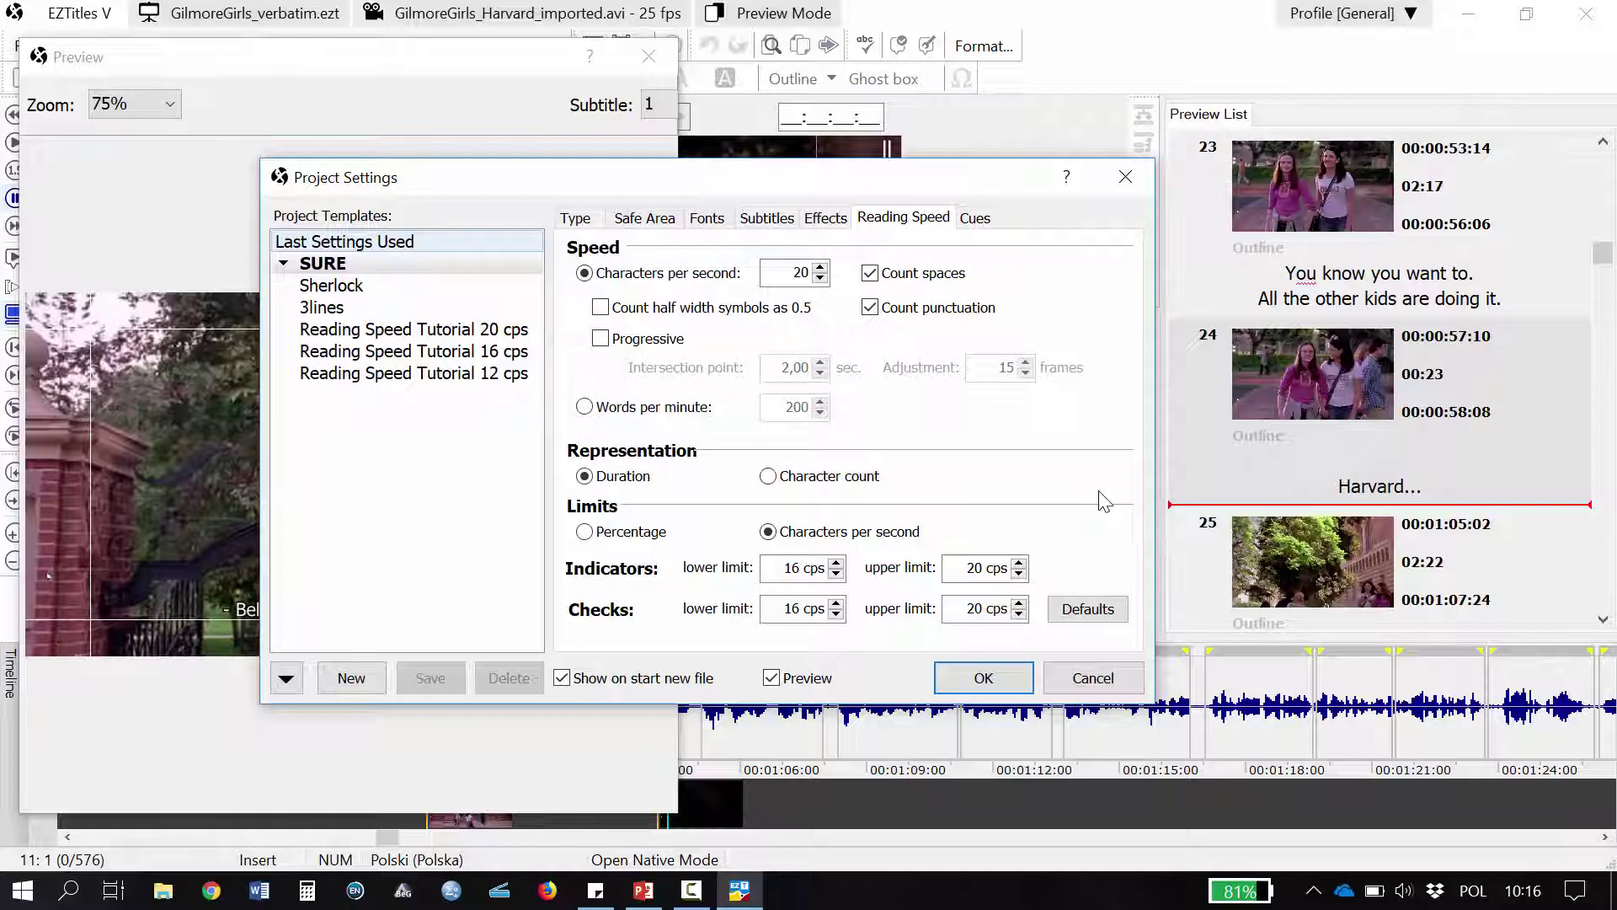
Step: Apply the 20 cps settings and play the video up to subtitle 32 at 22,6 CPS
left_click(983, 678)
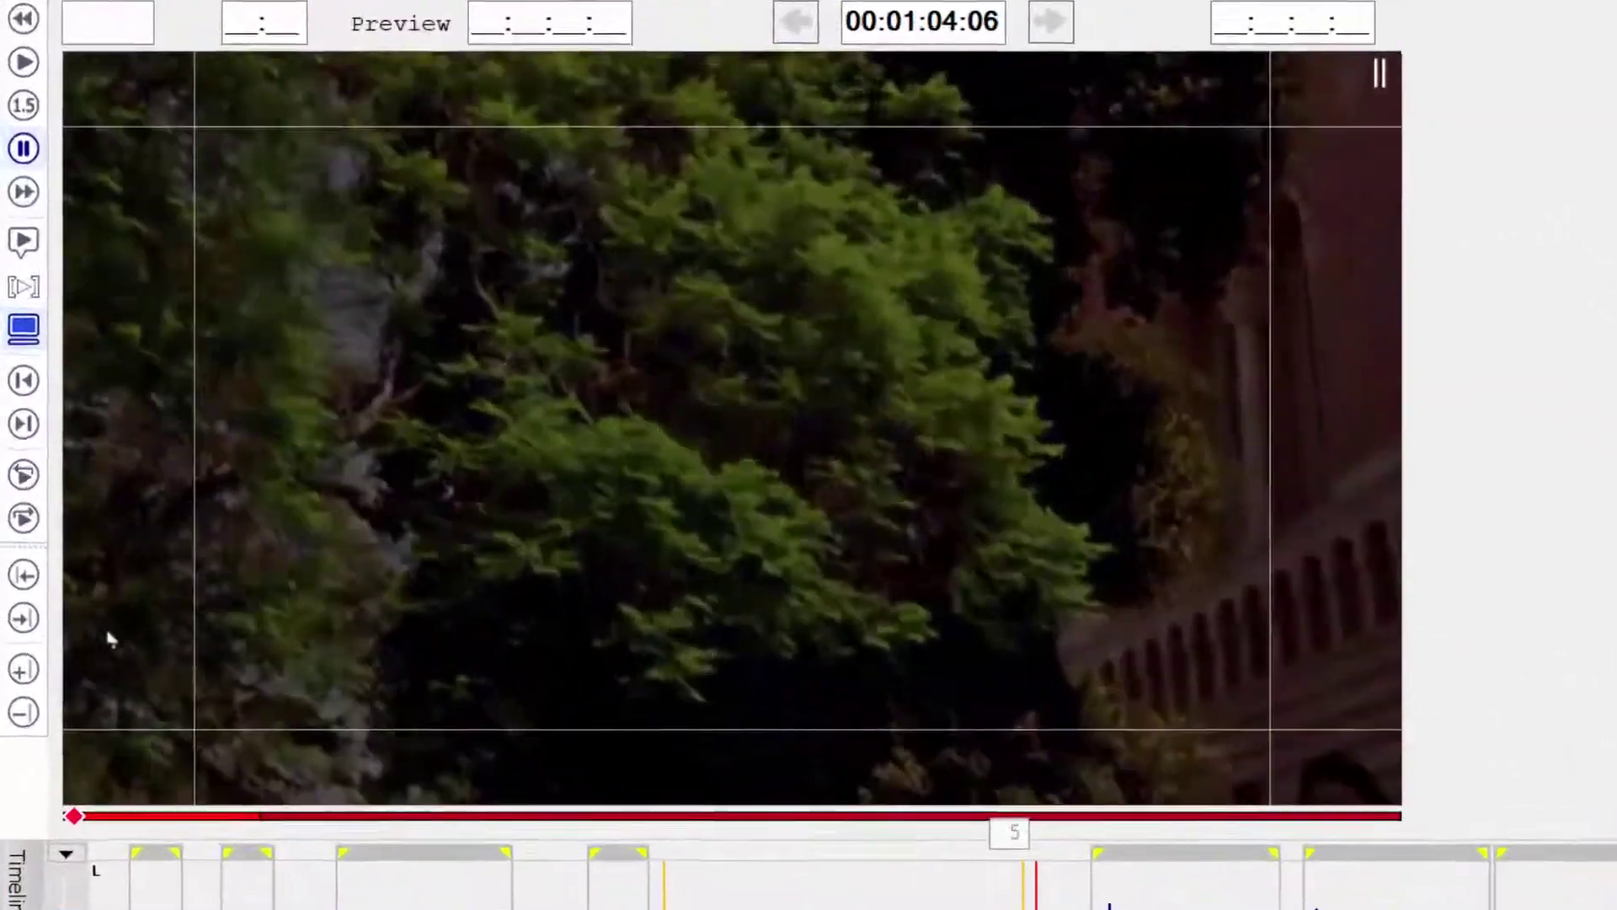
key("space")
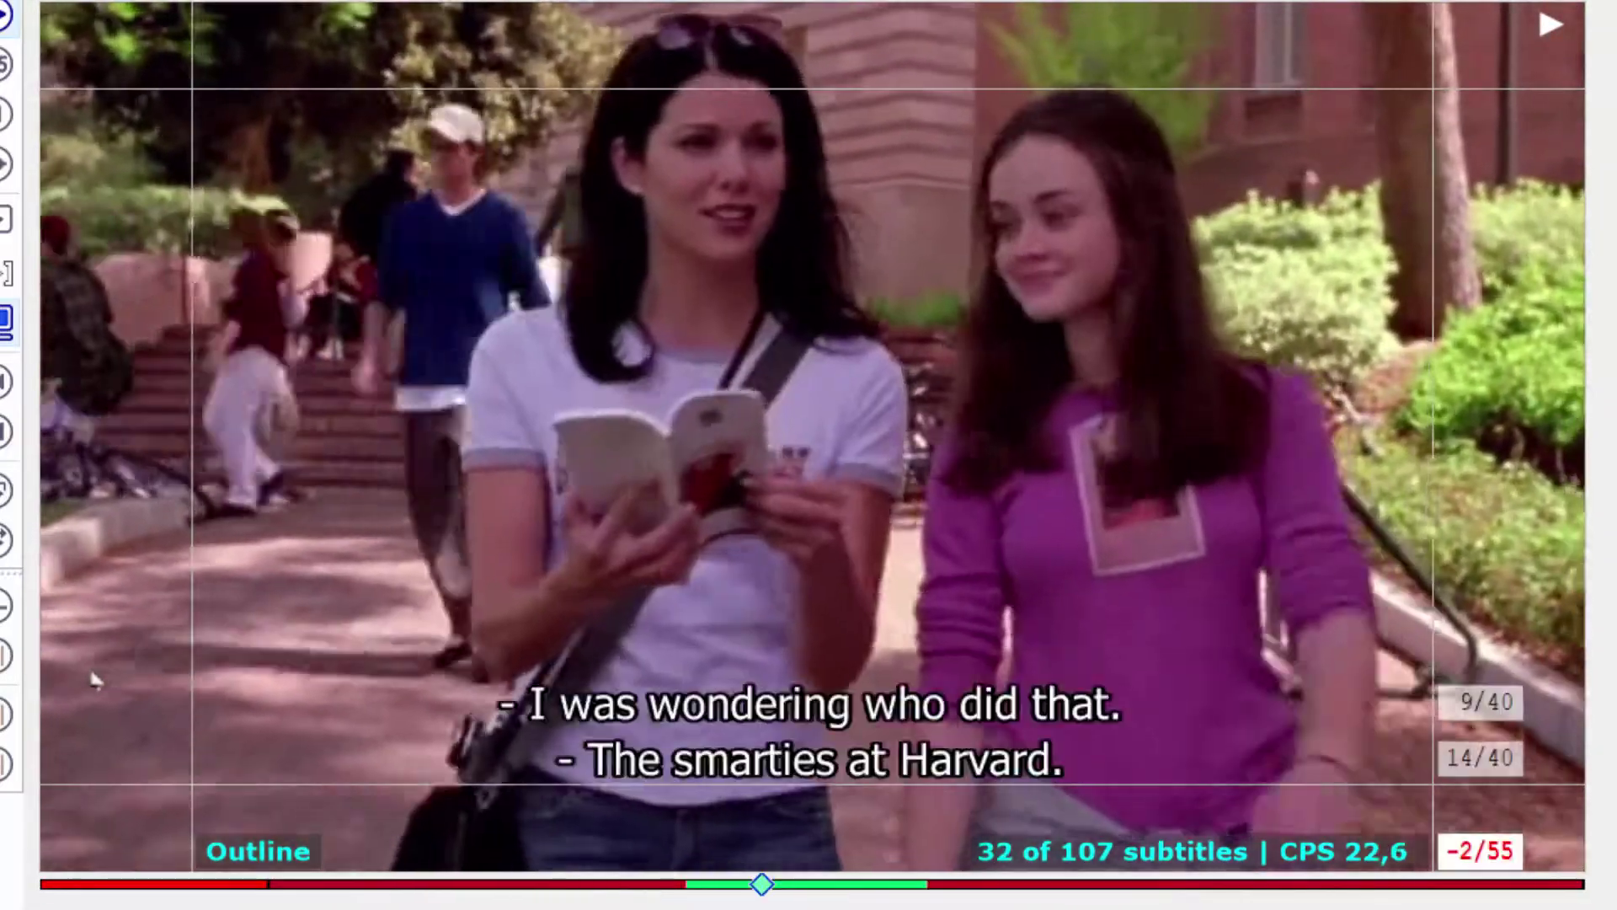
Step: Pause playback and step back to subtitle 29, which reads 20,7 CPS
key("space")
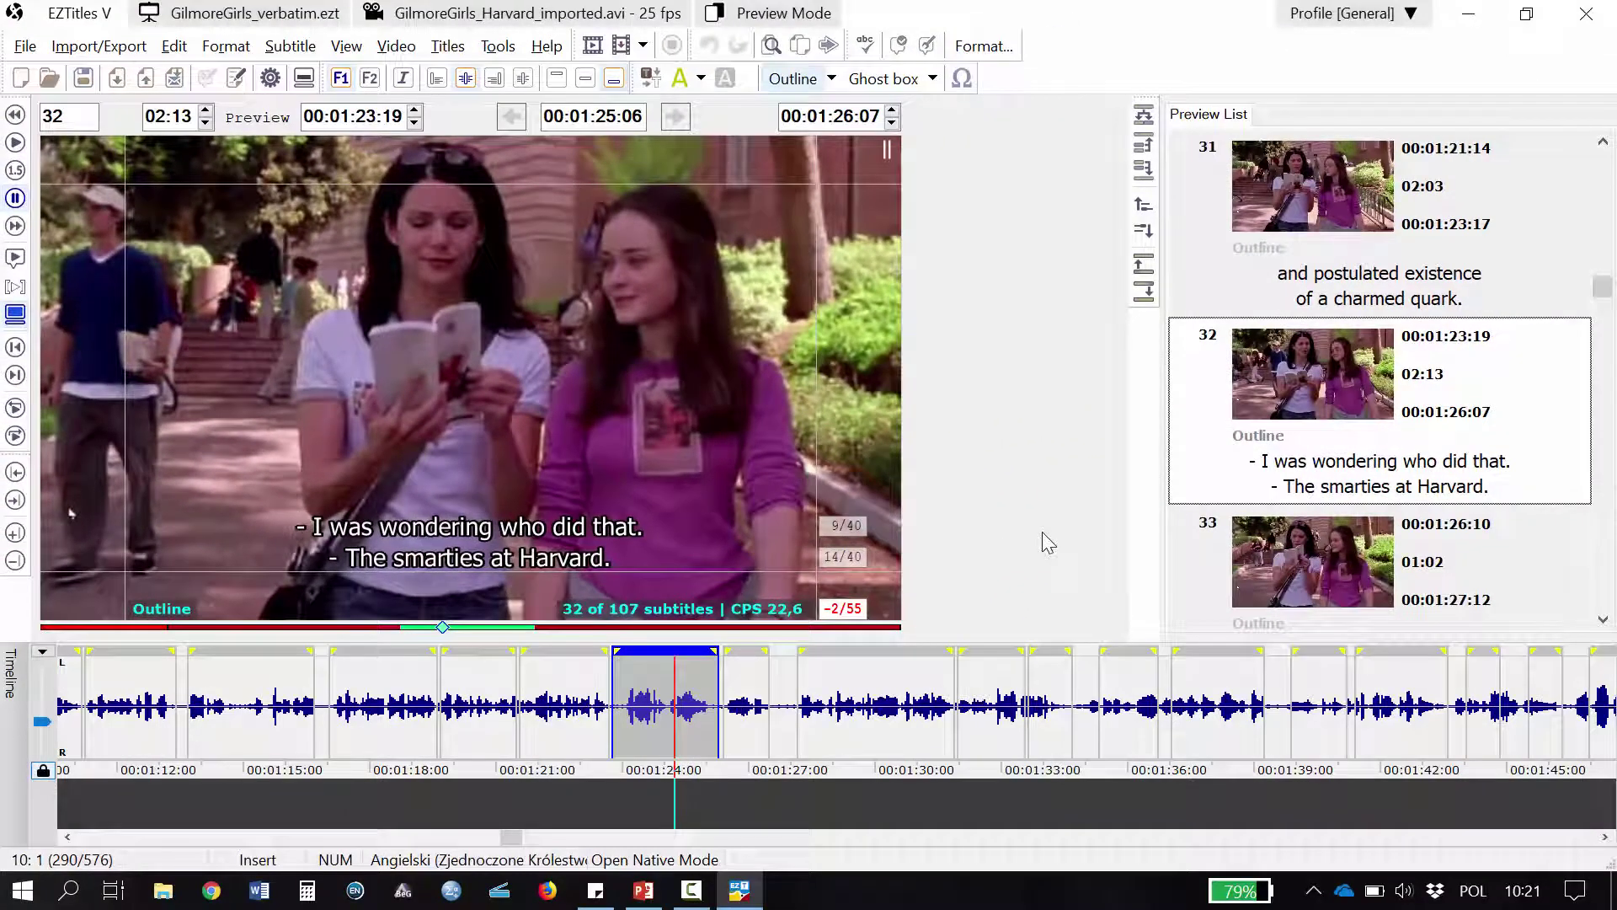
key("Page_Up")
key("Page_Up")
key("Page_Up")
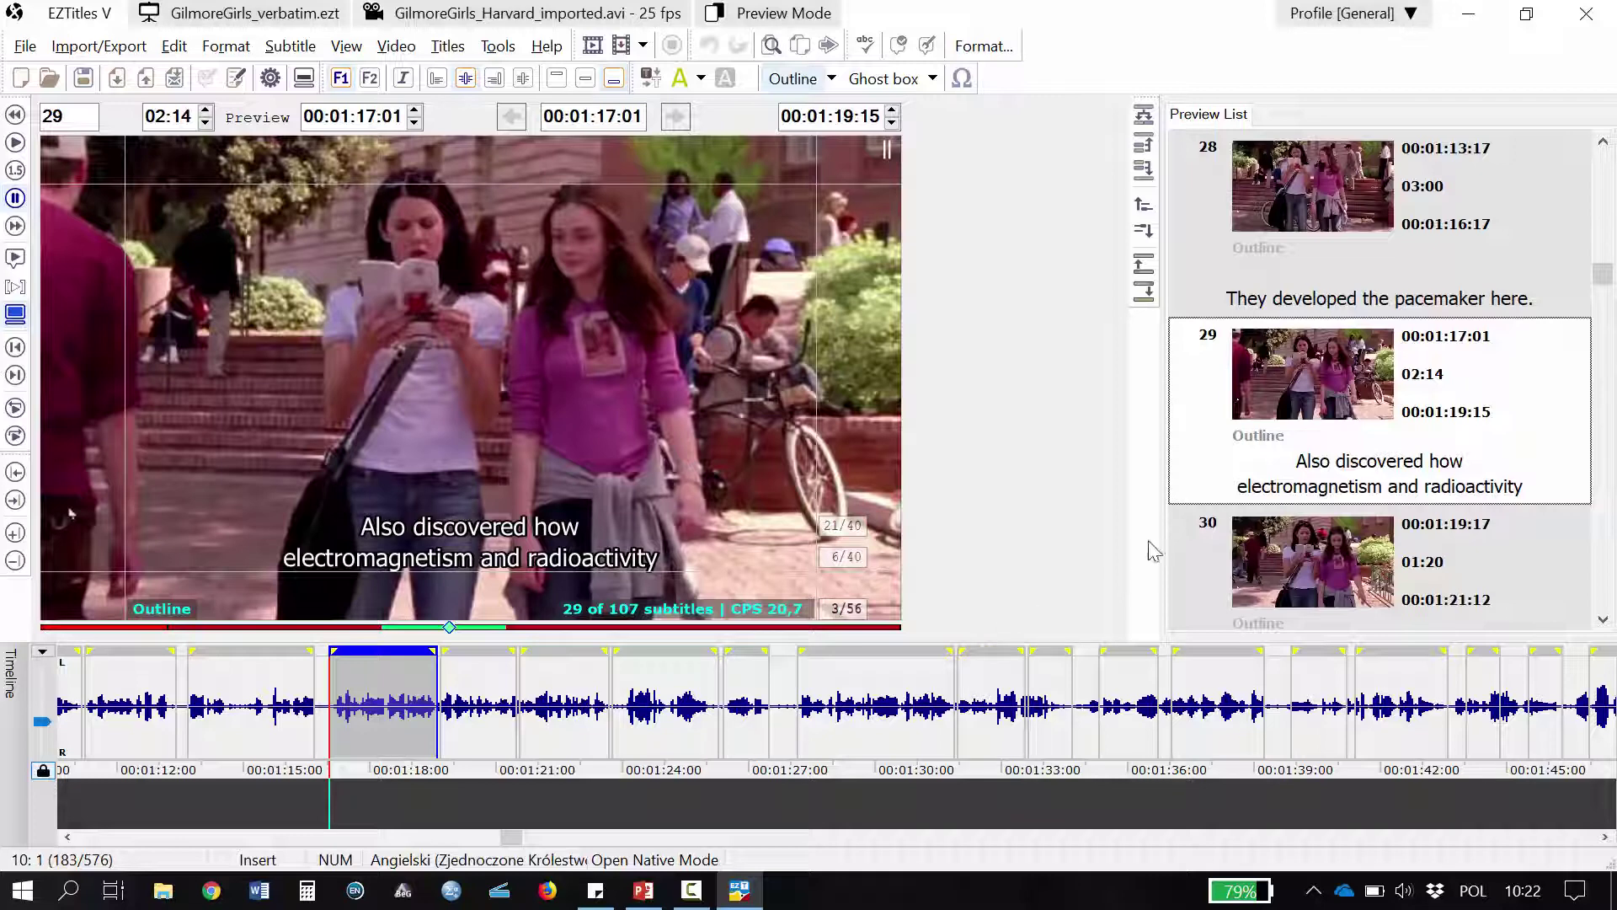
Step: Move forward through the Preview List from subtitle 30 to subtitle 32
left_click(1231, 553)
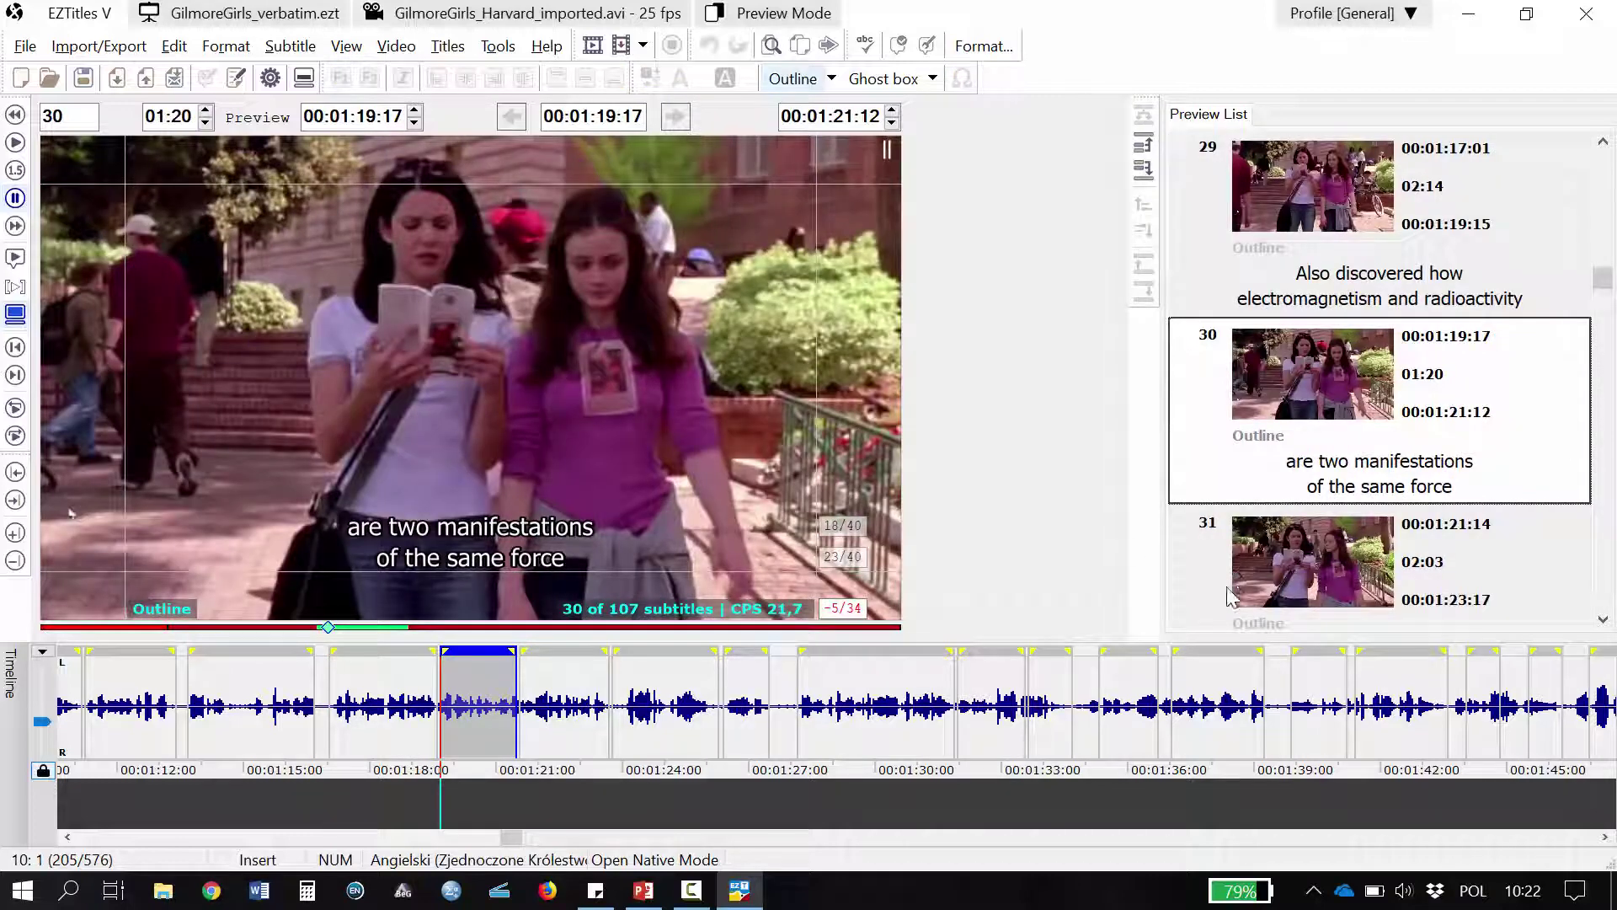
left_click(1232, 581)
left_click(1236, 577)
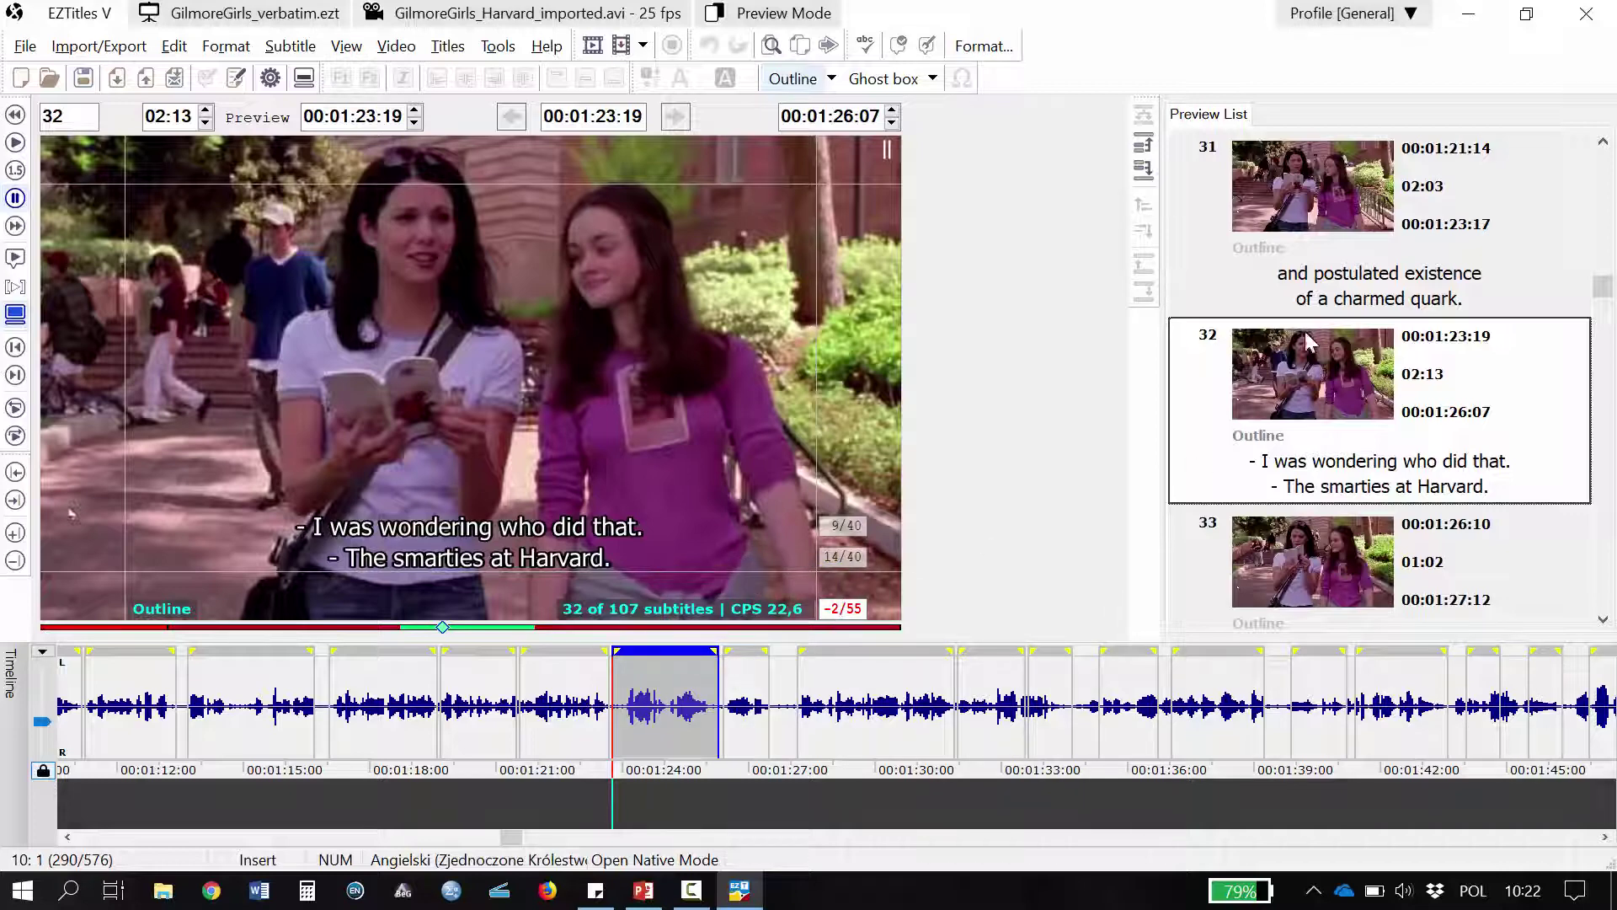
Step: Step back to subtitle 25 and inspect subtitle 27's warning at 25,5 CPS
left_click(1333, 259)
left_click(1333, 259)
left_click(1333, 259)
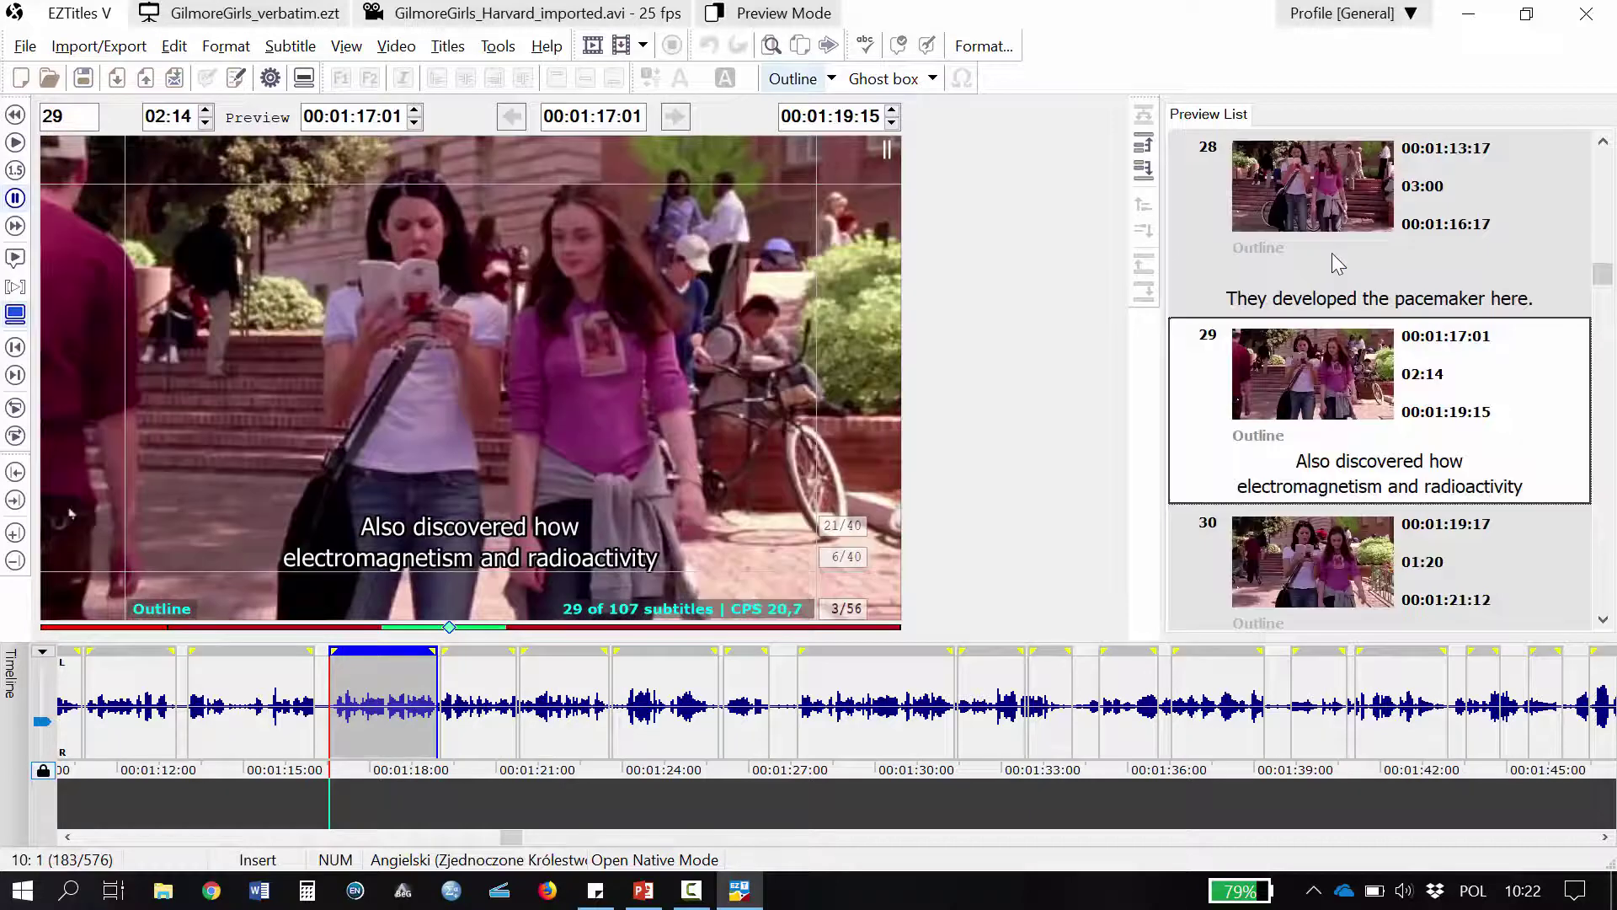
left_click(1332, 259)
left_click(1333, 260)
left_click(1333, 259)
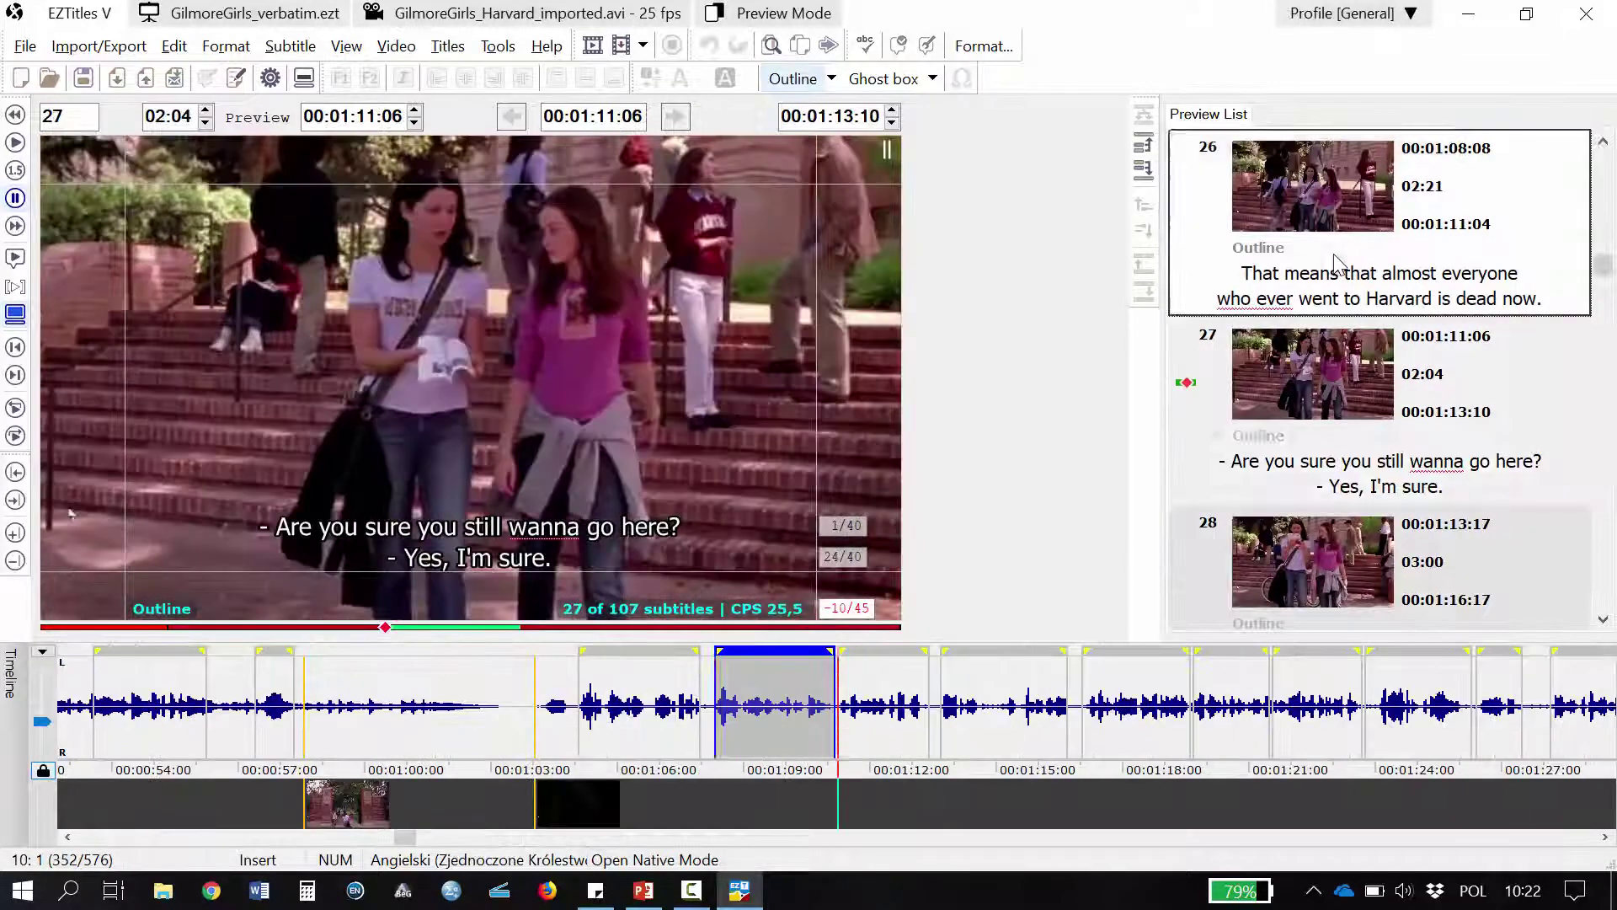
left_click(1333, 259)
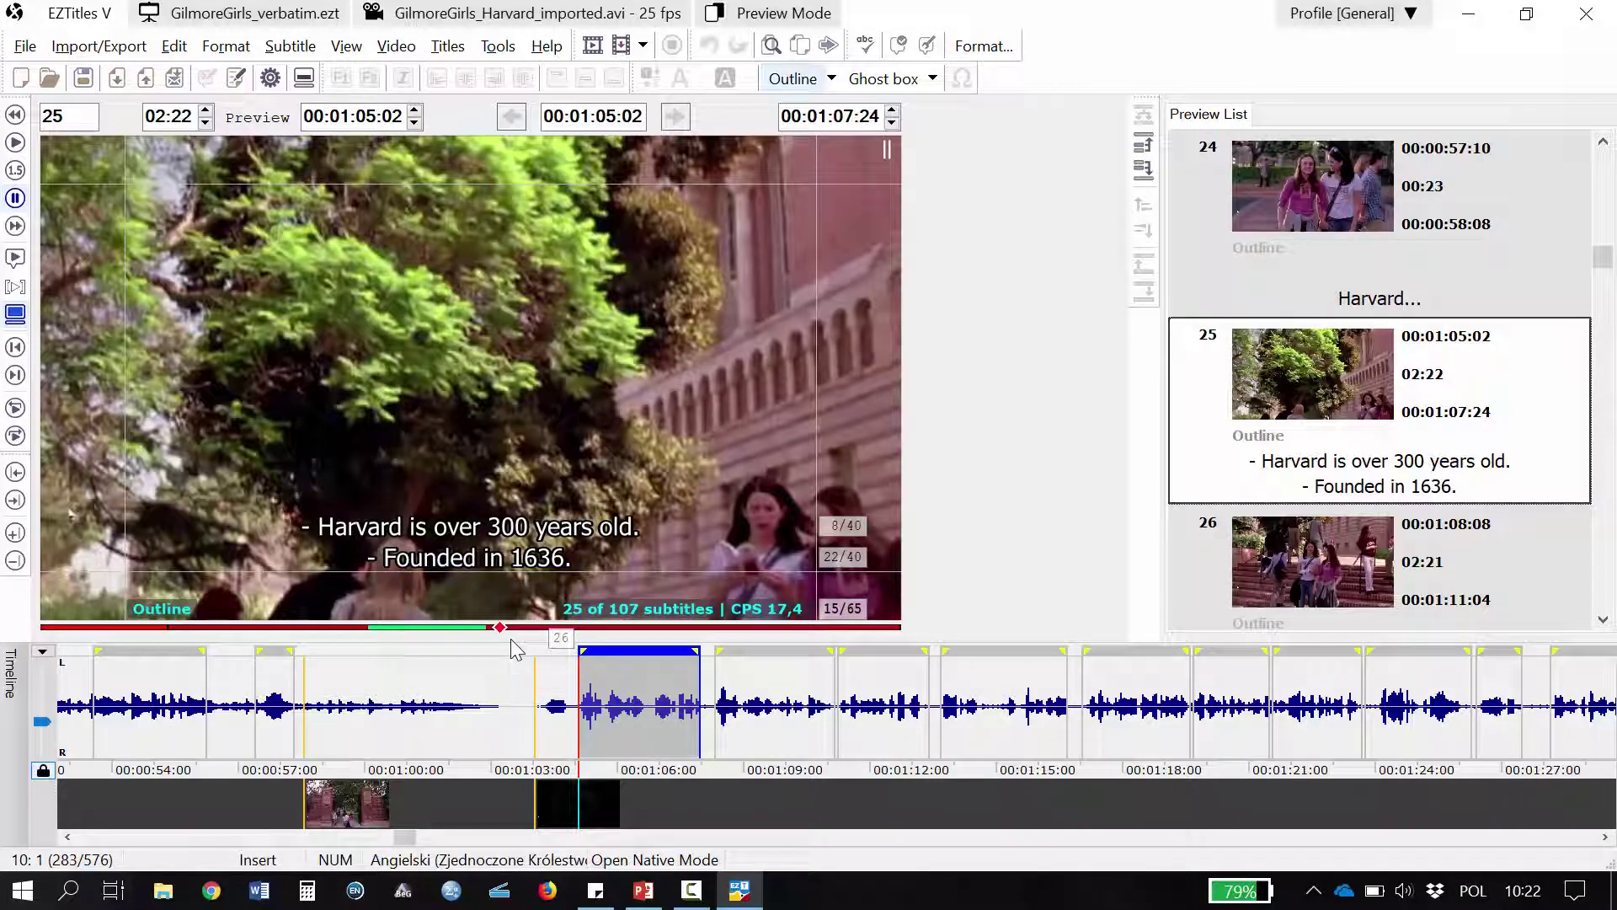
mouse_move(659, 552)
left_mouse_down()
mouse_move(660, 670)
mouse_move(861, 553)
mouse_move(658, 554)
left_mouse_up()
scroll(1246, 554, "down", 2)
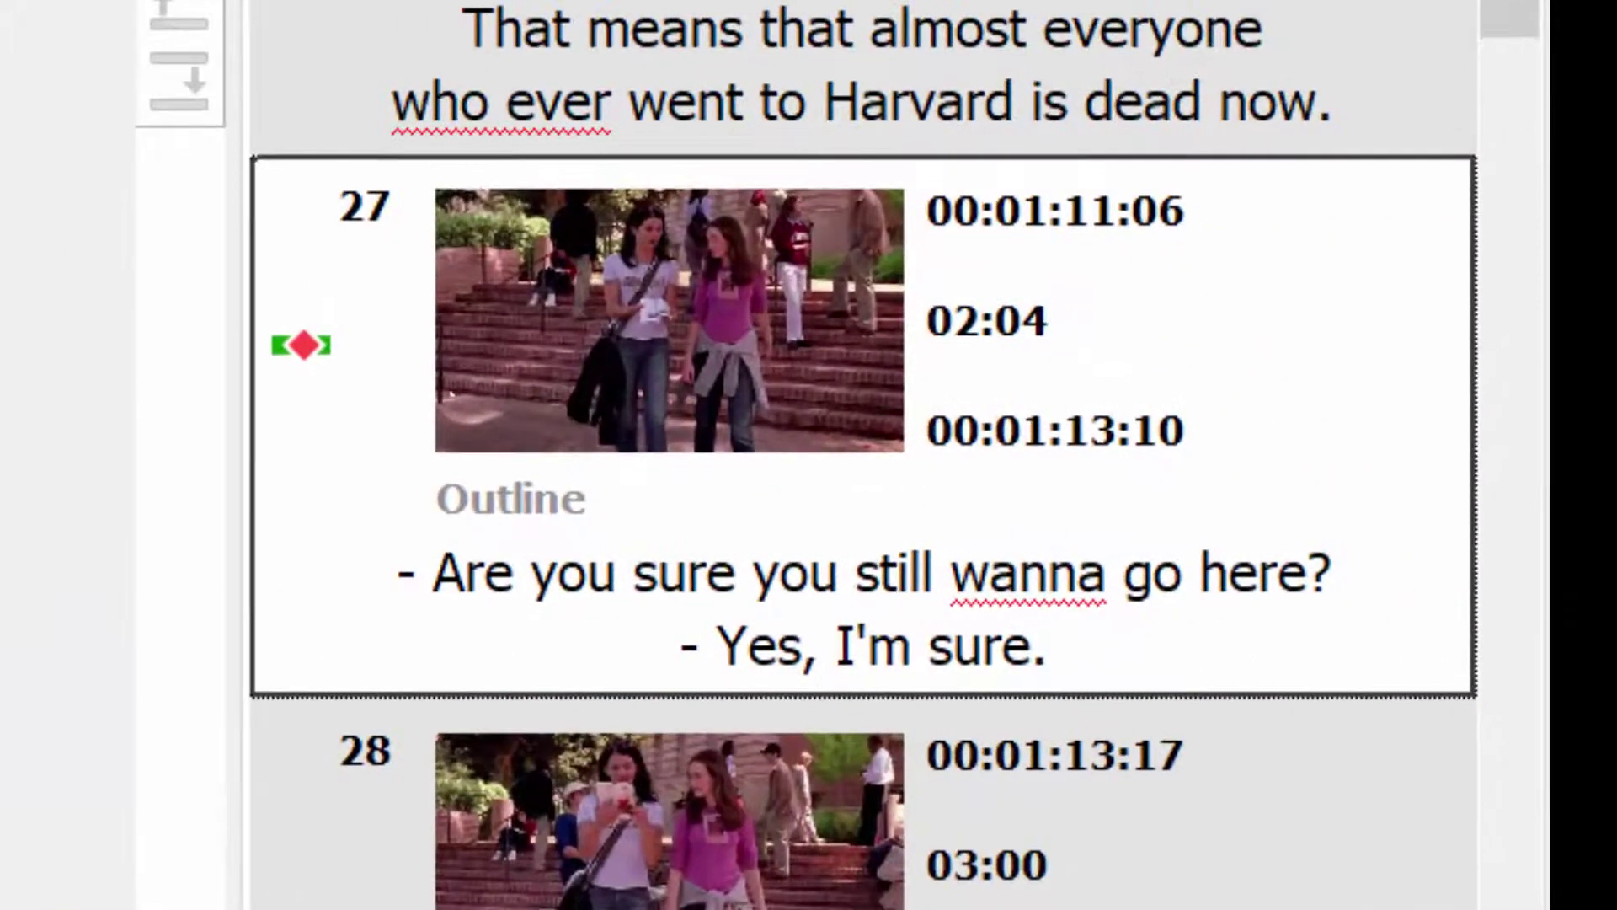
Step: Extend subtitle 27's out-time by two frames to 00:01:13:12, bringing it to 24,6 CPS
mouse_move(313, 360)
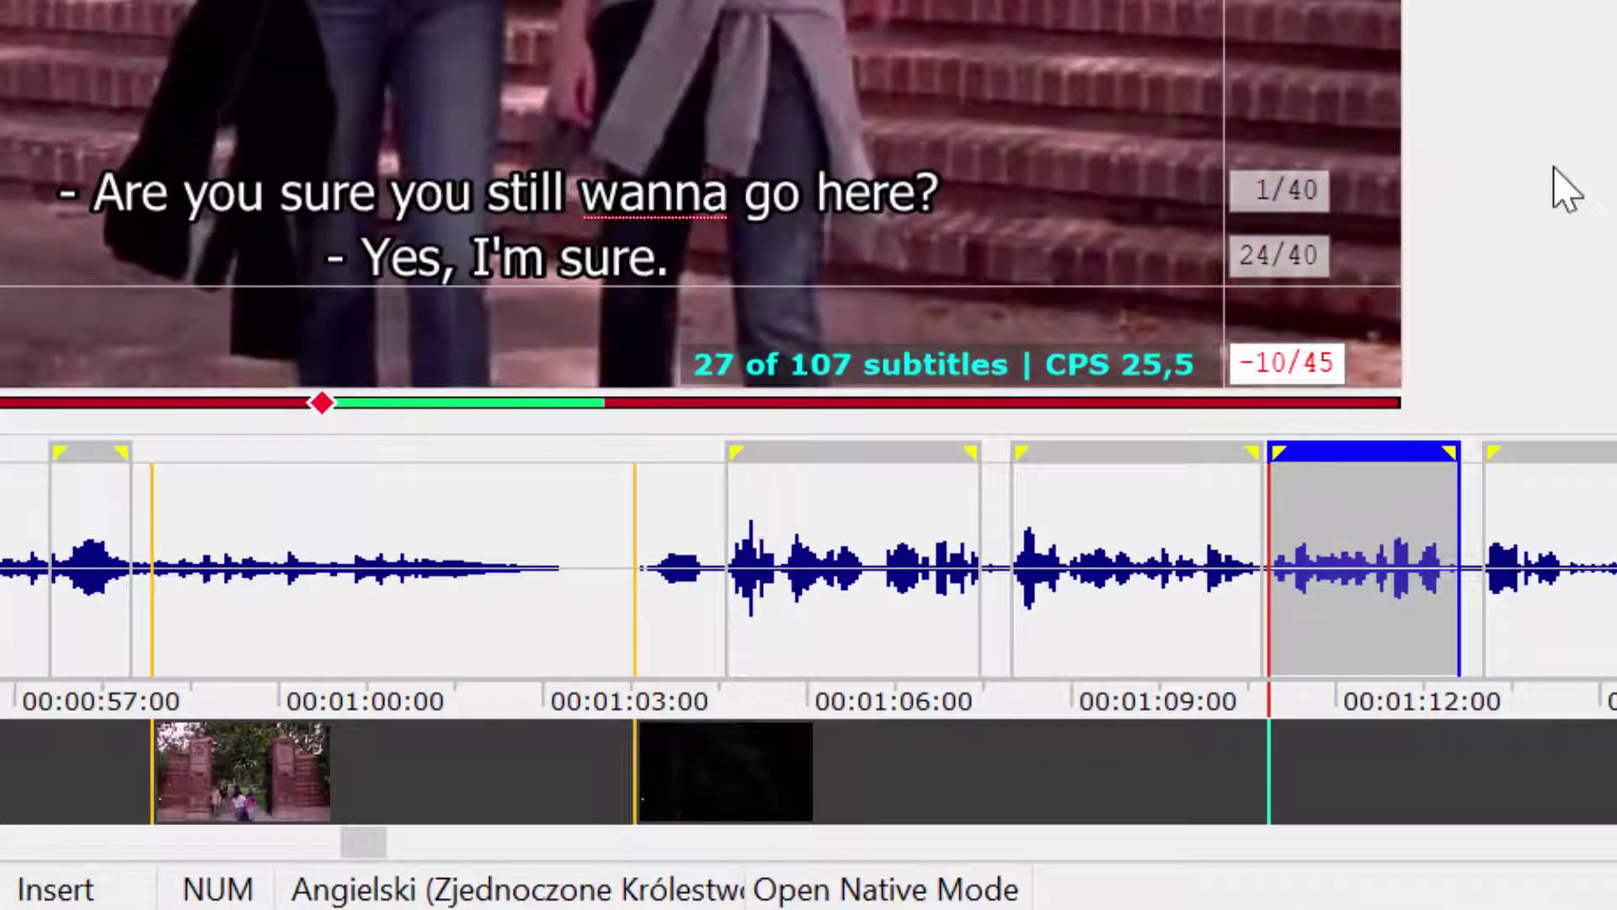
left_click(999, 246)
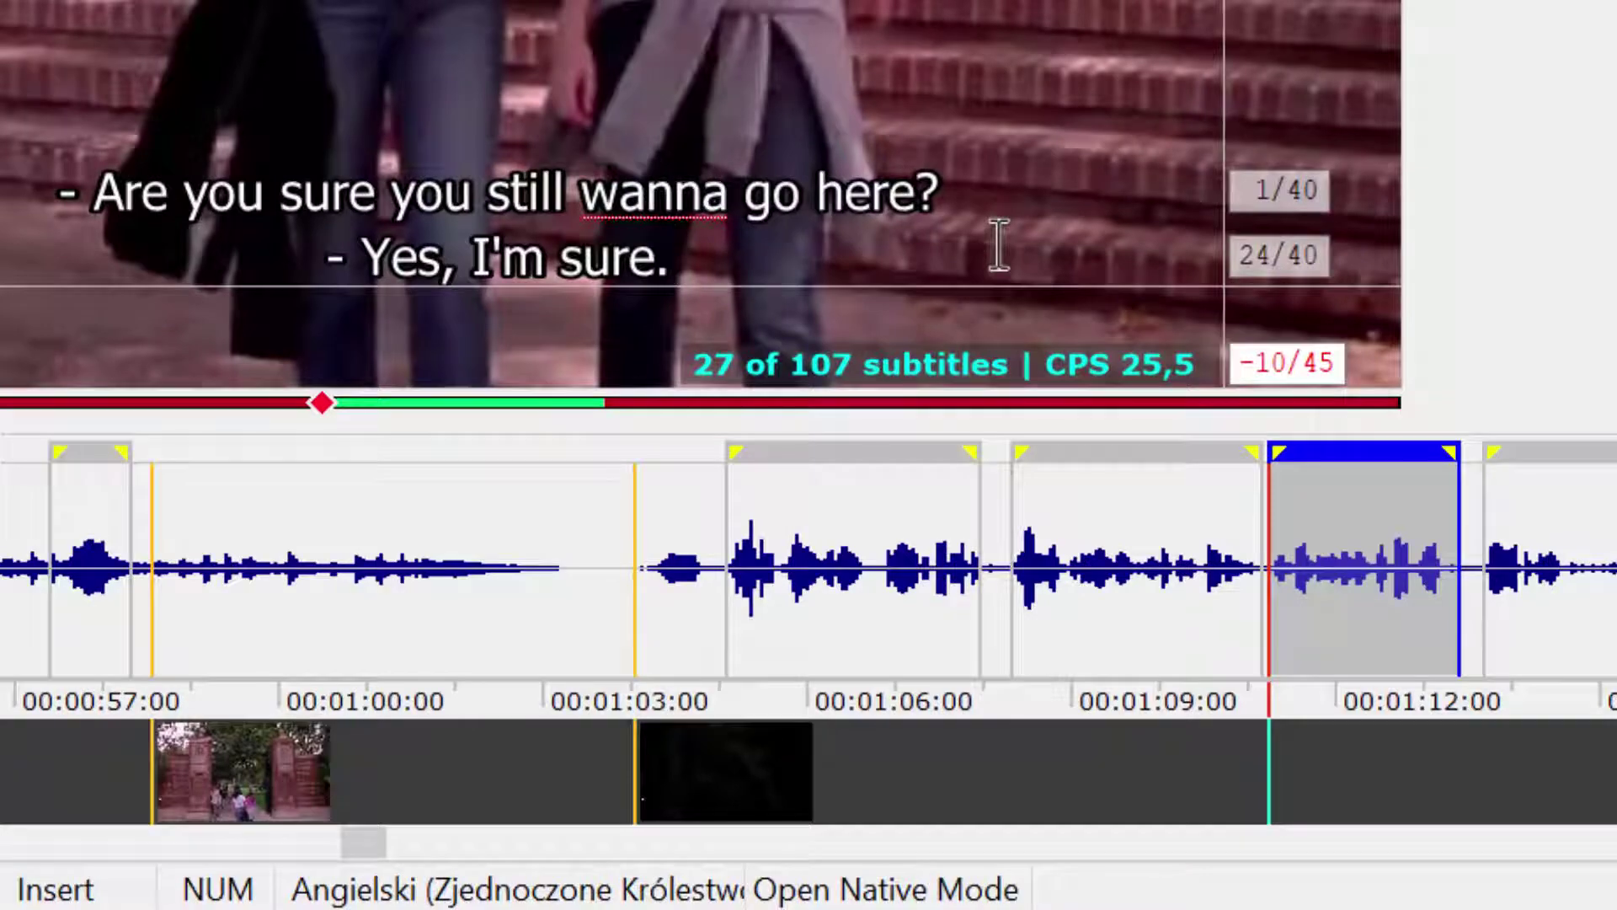
key("ctrl+shift+Right")
key("ctrl+shift+Right")
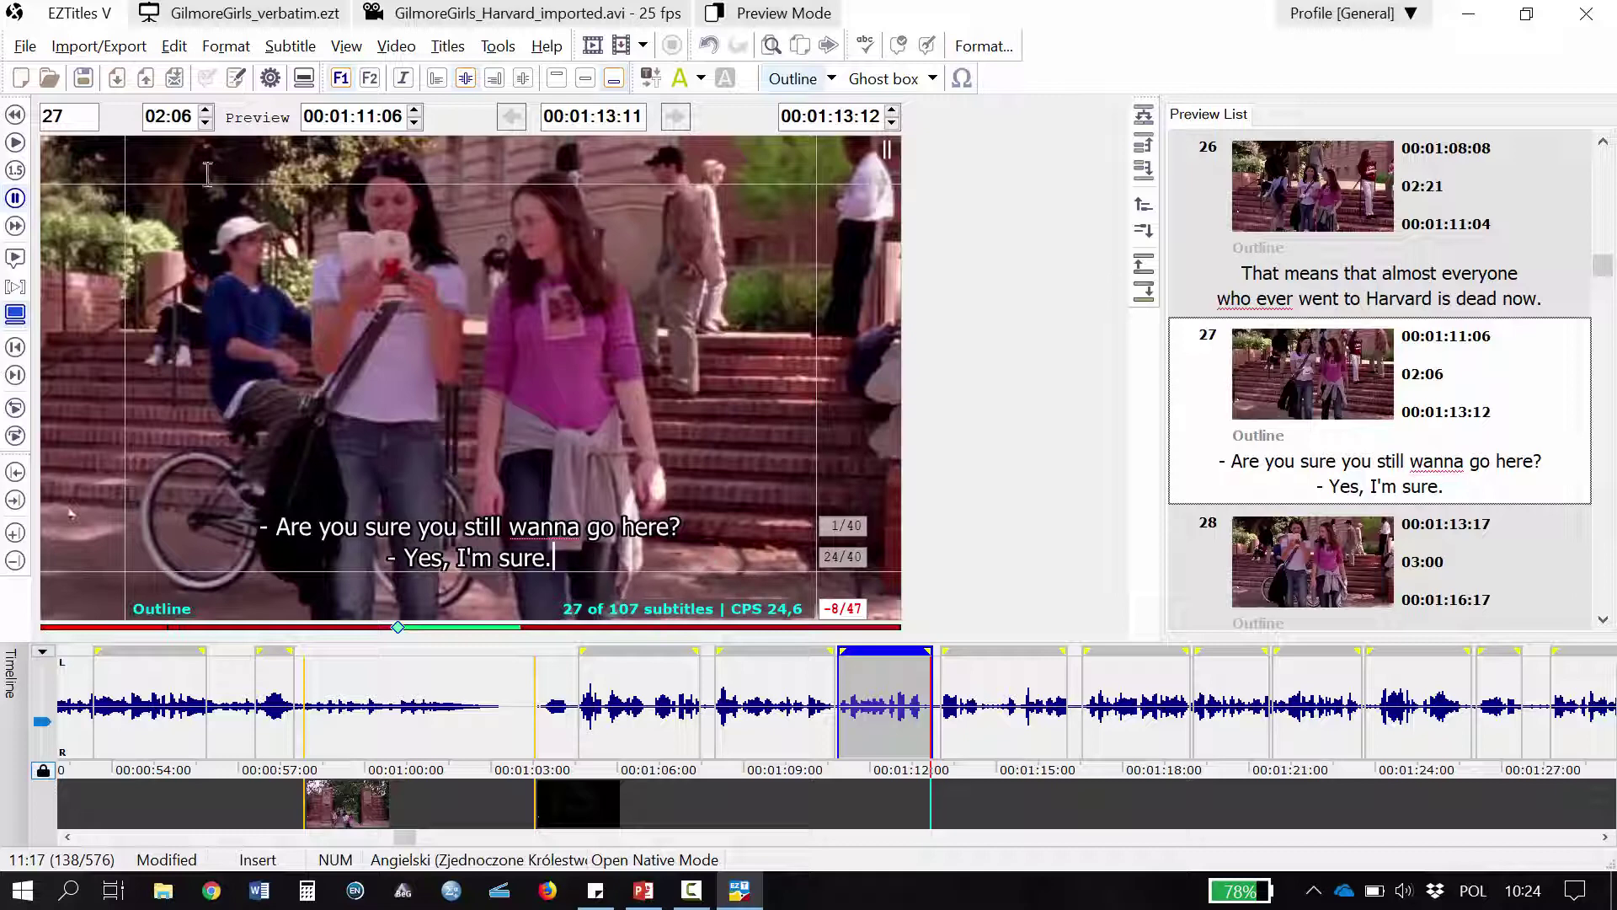
Step: Switch the project to the Reading Speed Tutorial 12 cps template with 12–15 cps limits
left_click(25, 46)
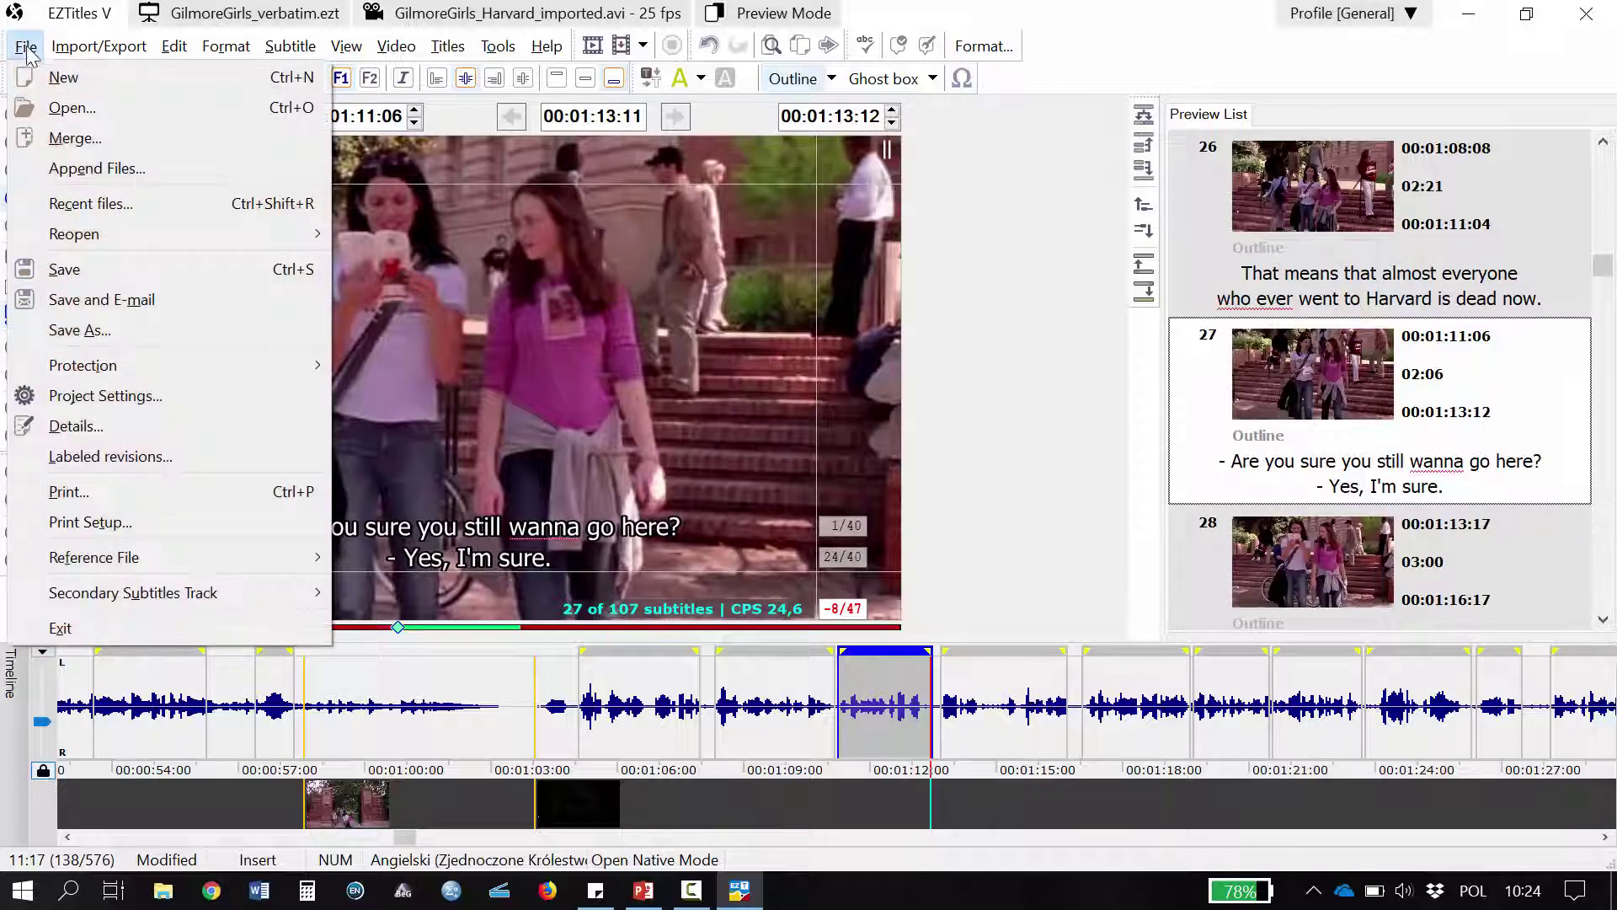
left_click(128, 402)
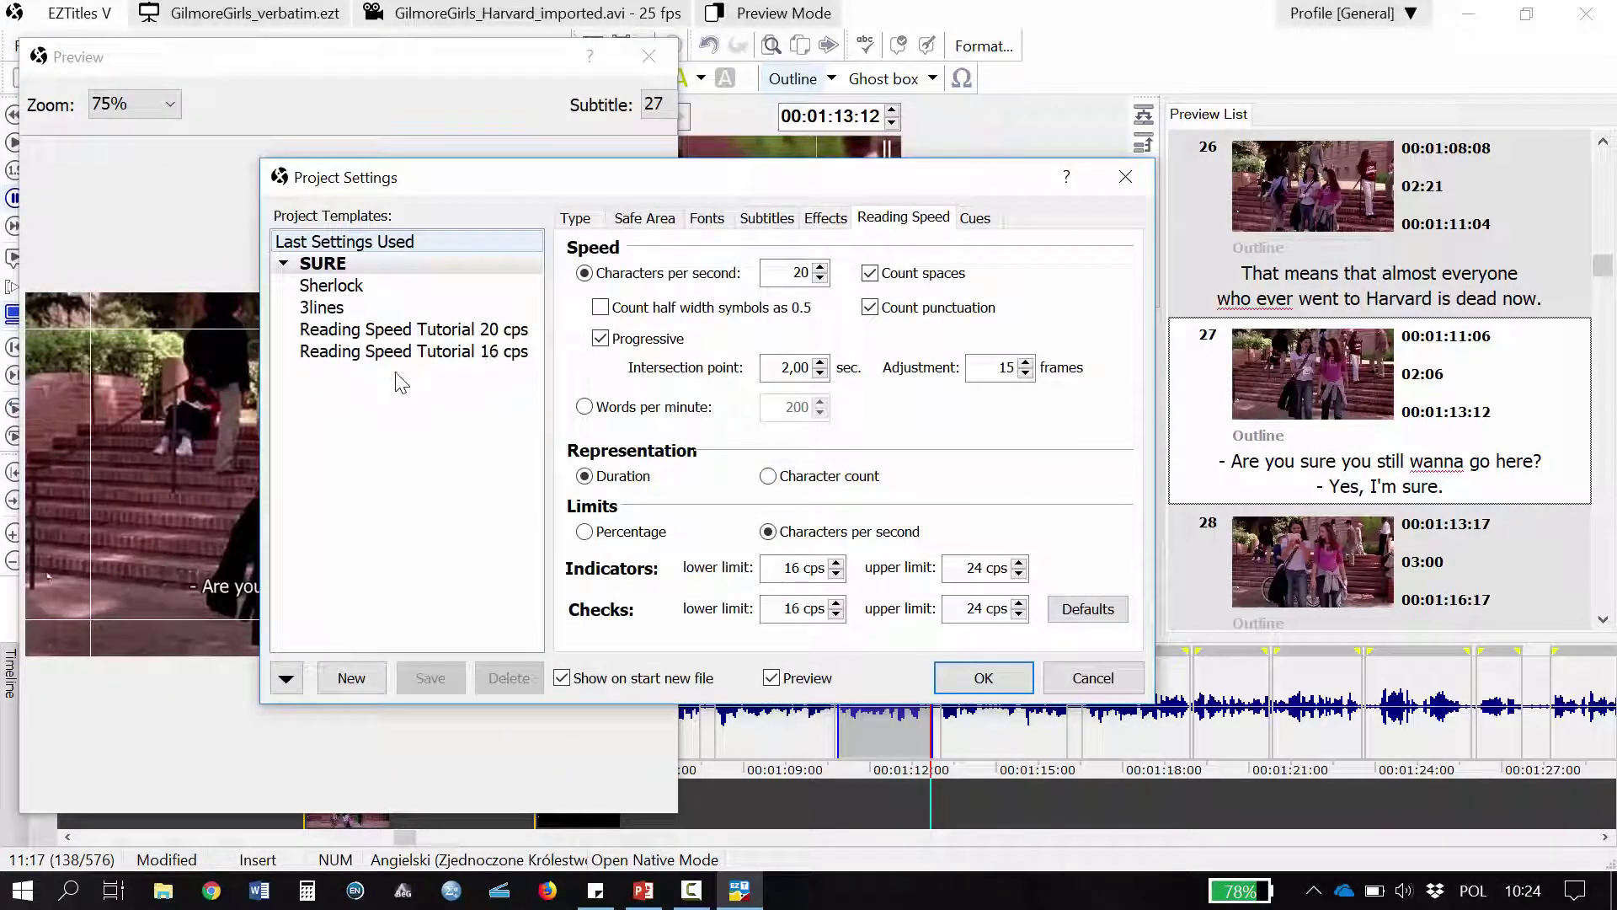
left_click(401, 376)
left_click(926, 219)
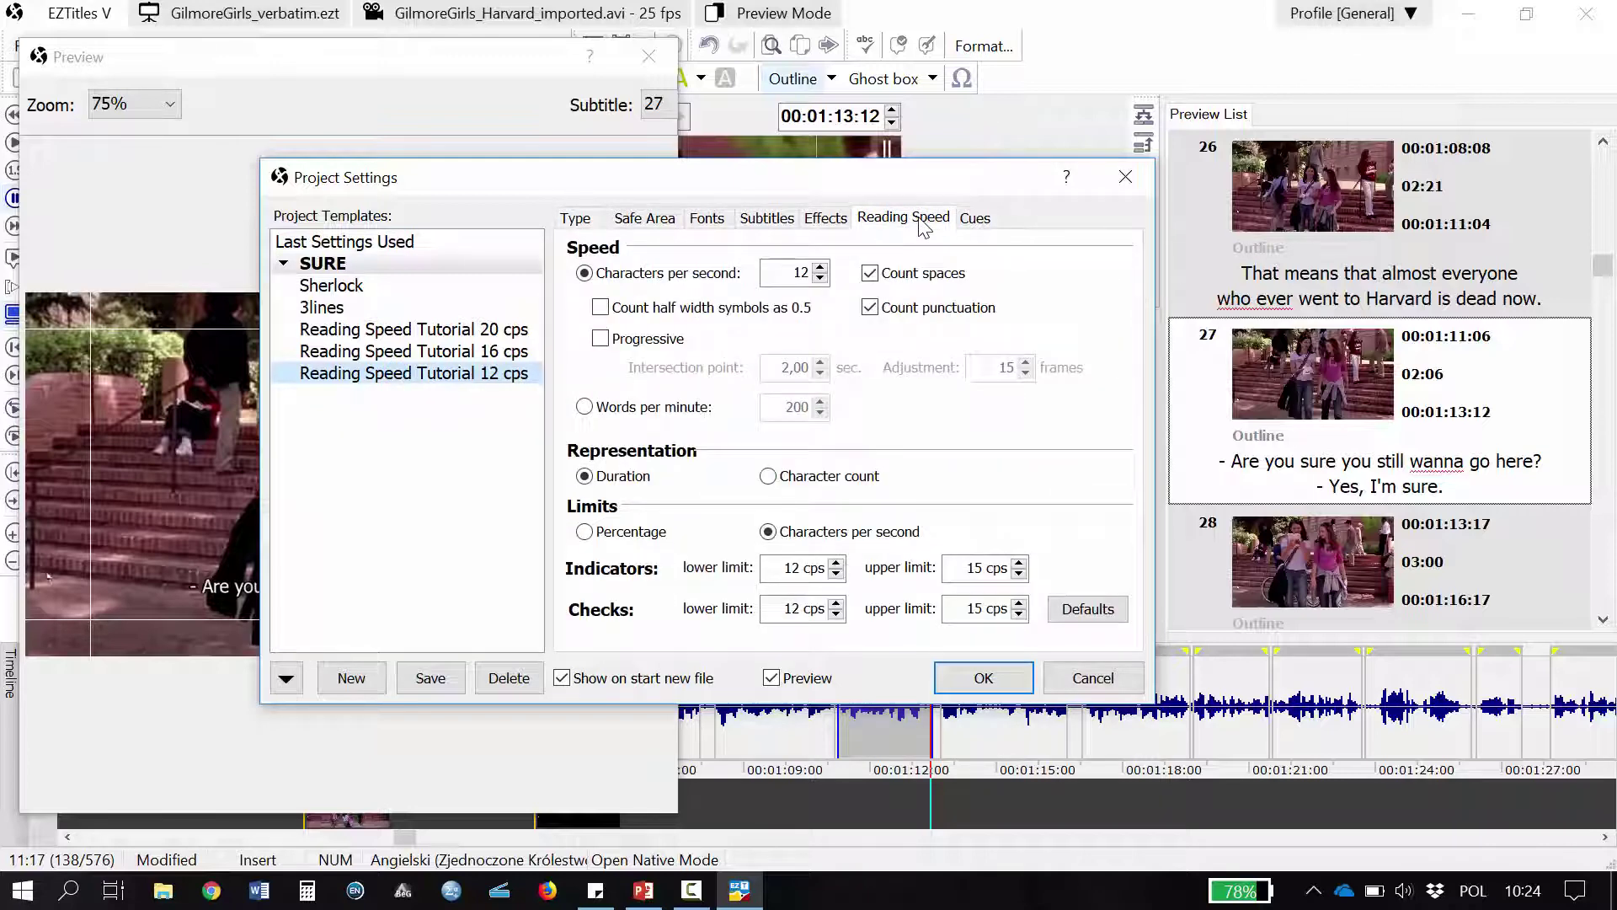
left_click(983, 678)
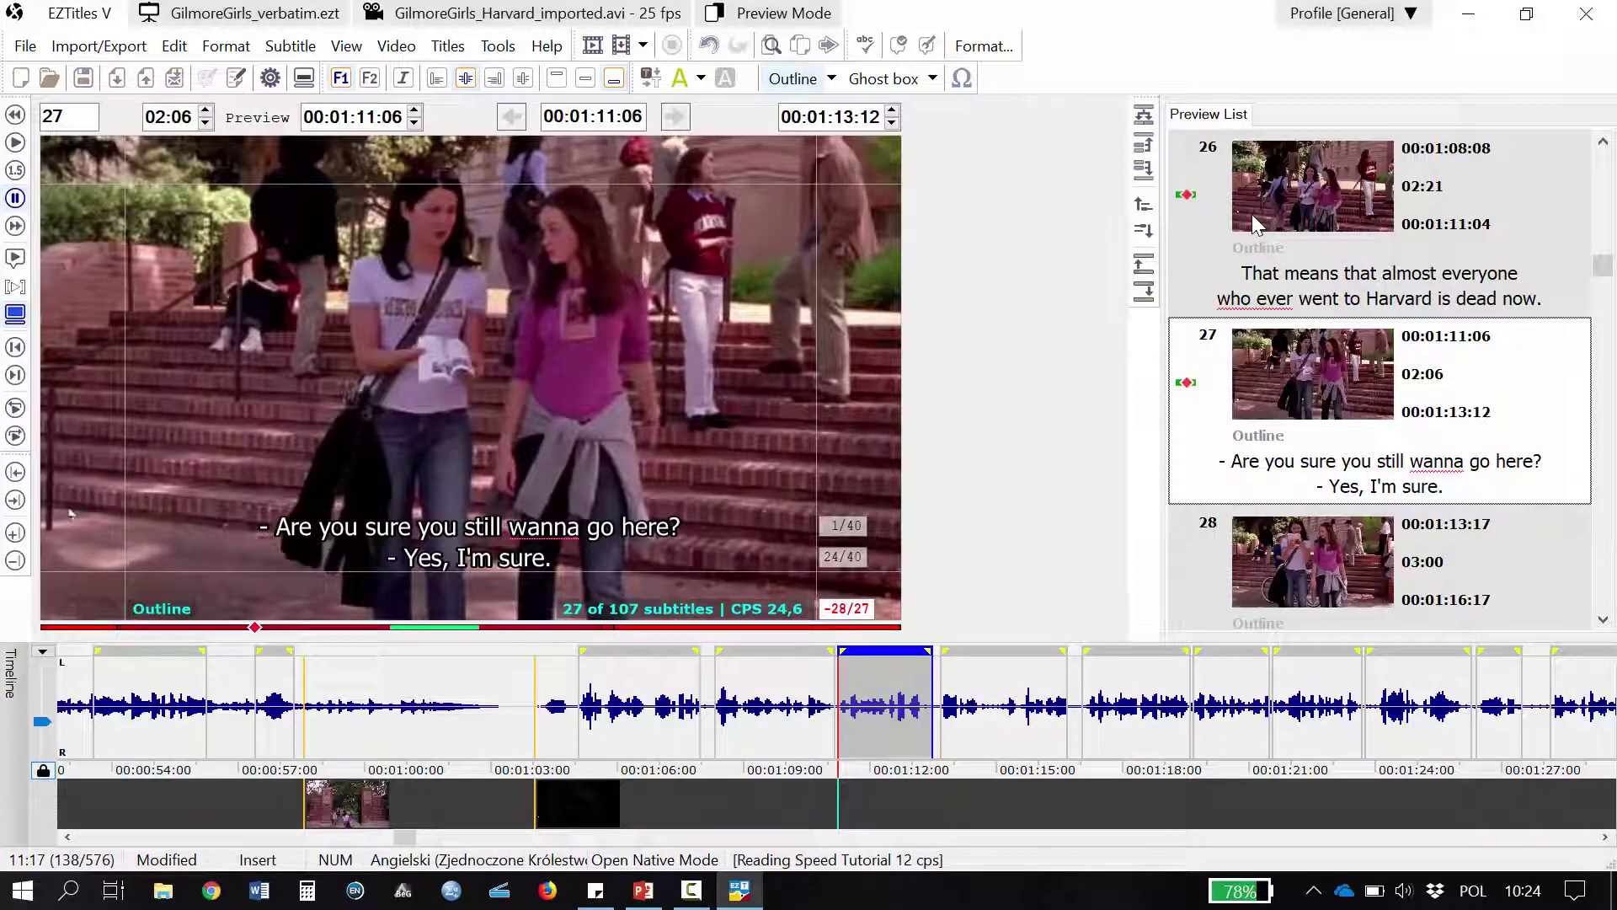
Step: Review the Preview List's warning icons, then bring up the Open subtitles file window
scroll(1247, 333, "down", 2)
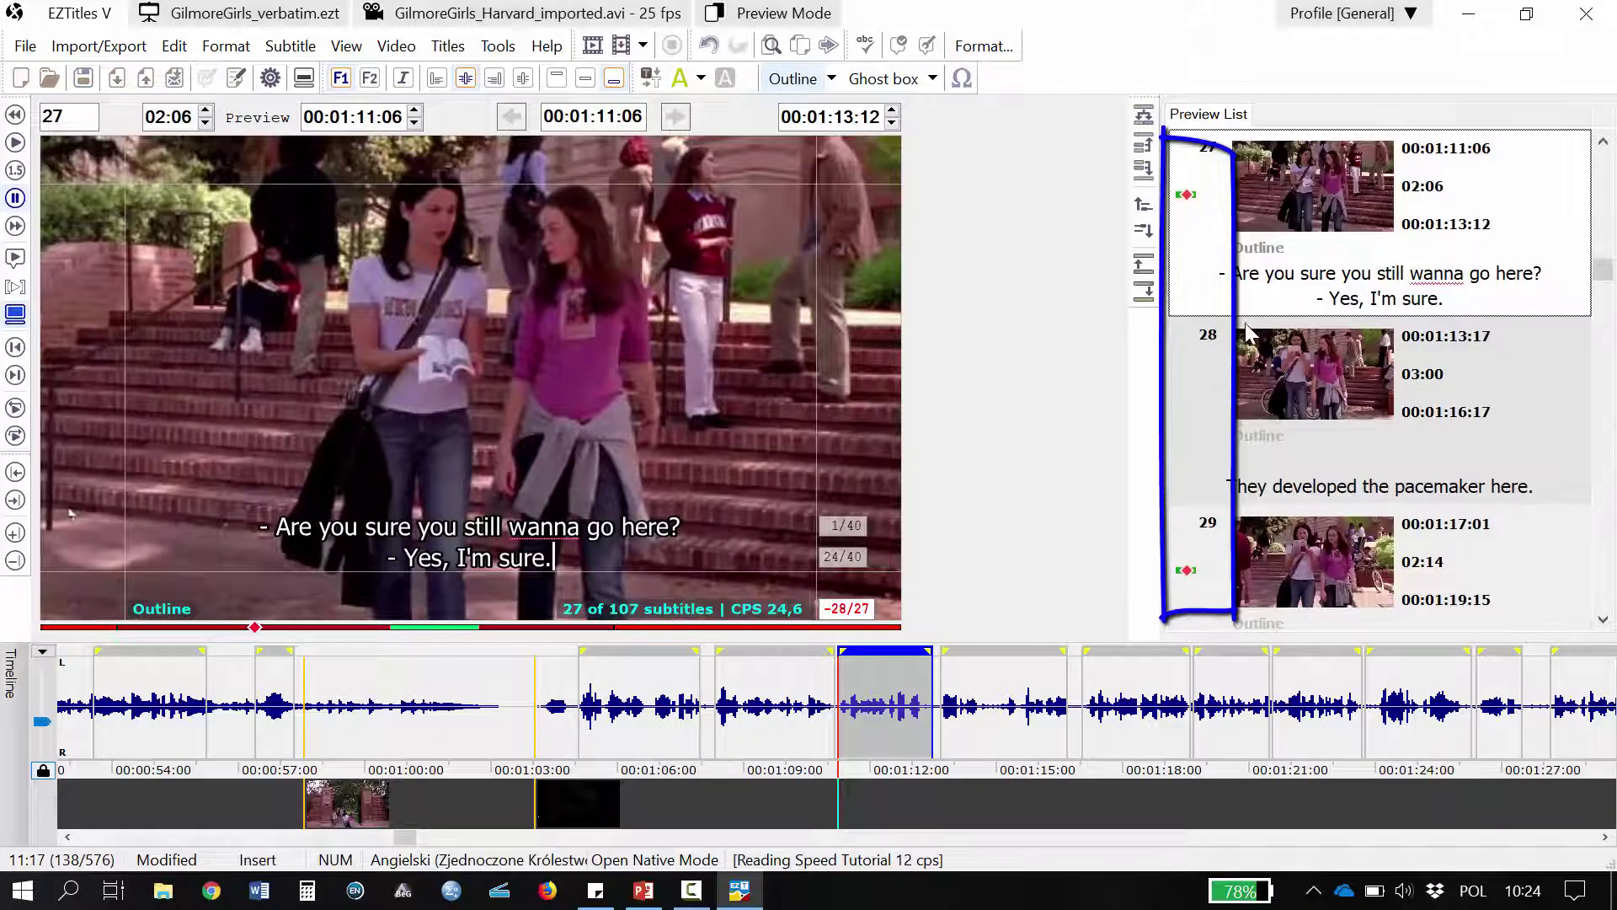
scroll(1246, 333, "down", 1)
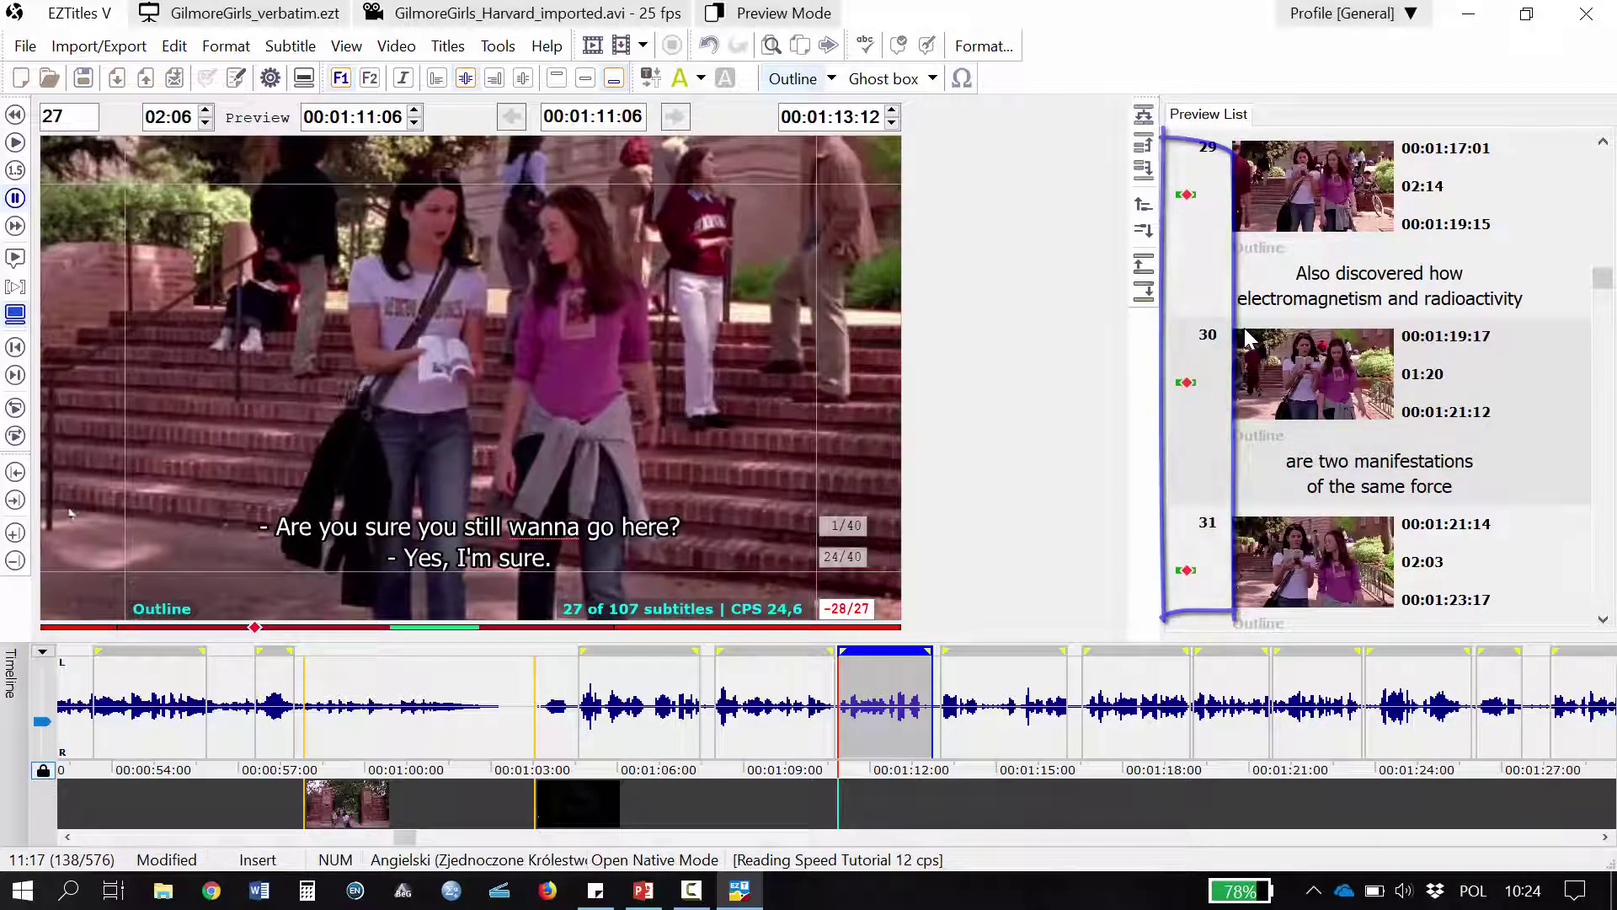
mouse_move(1190, 386)
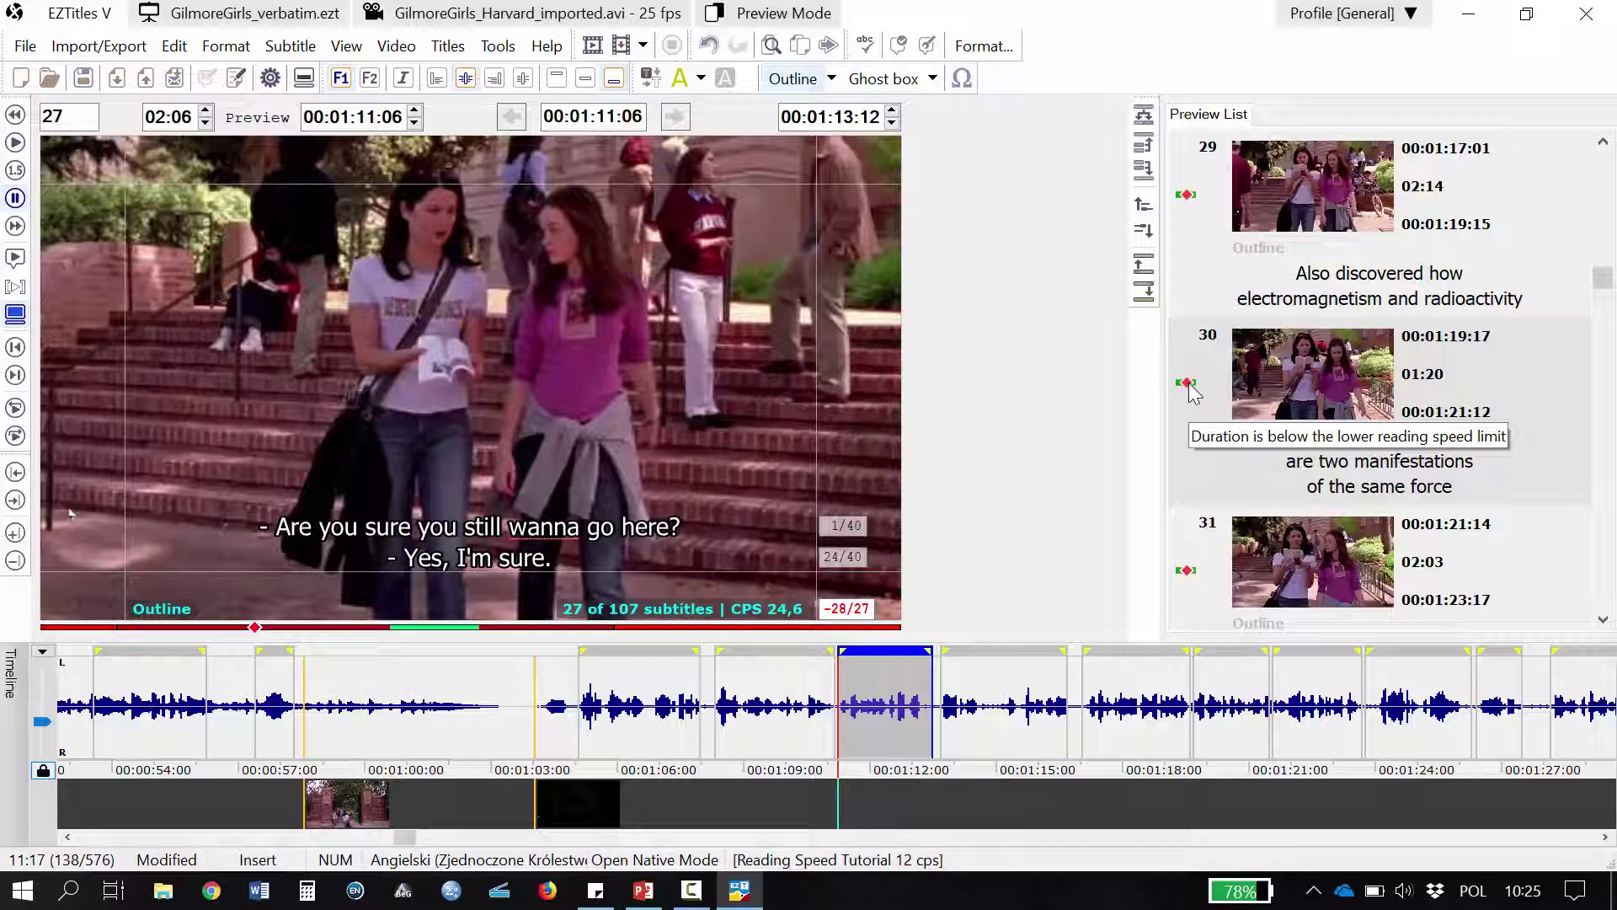
key("ctrl+o")
Step: Open GilmoreGirls_12_ENG and play it, pausing on subtitle 31 at 23 CPS
left_click(320, 198)
double_click(320, 198)
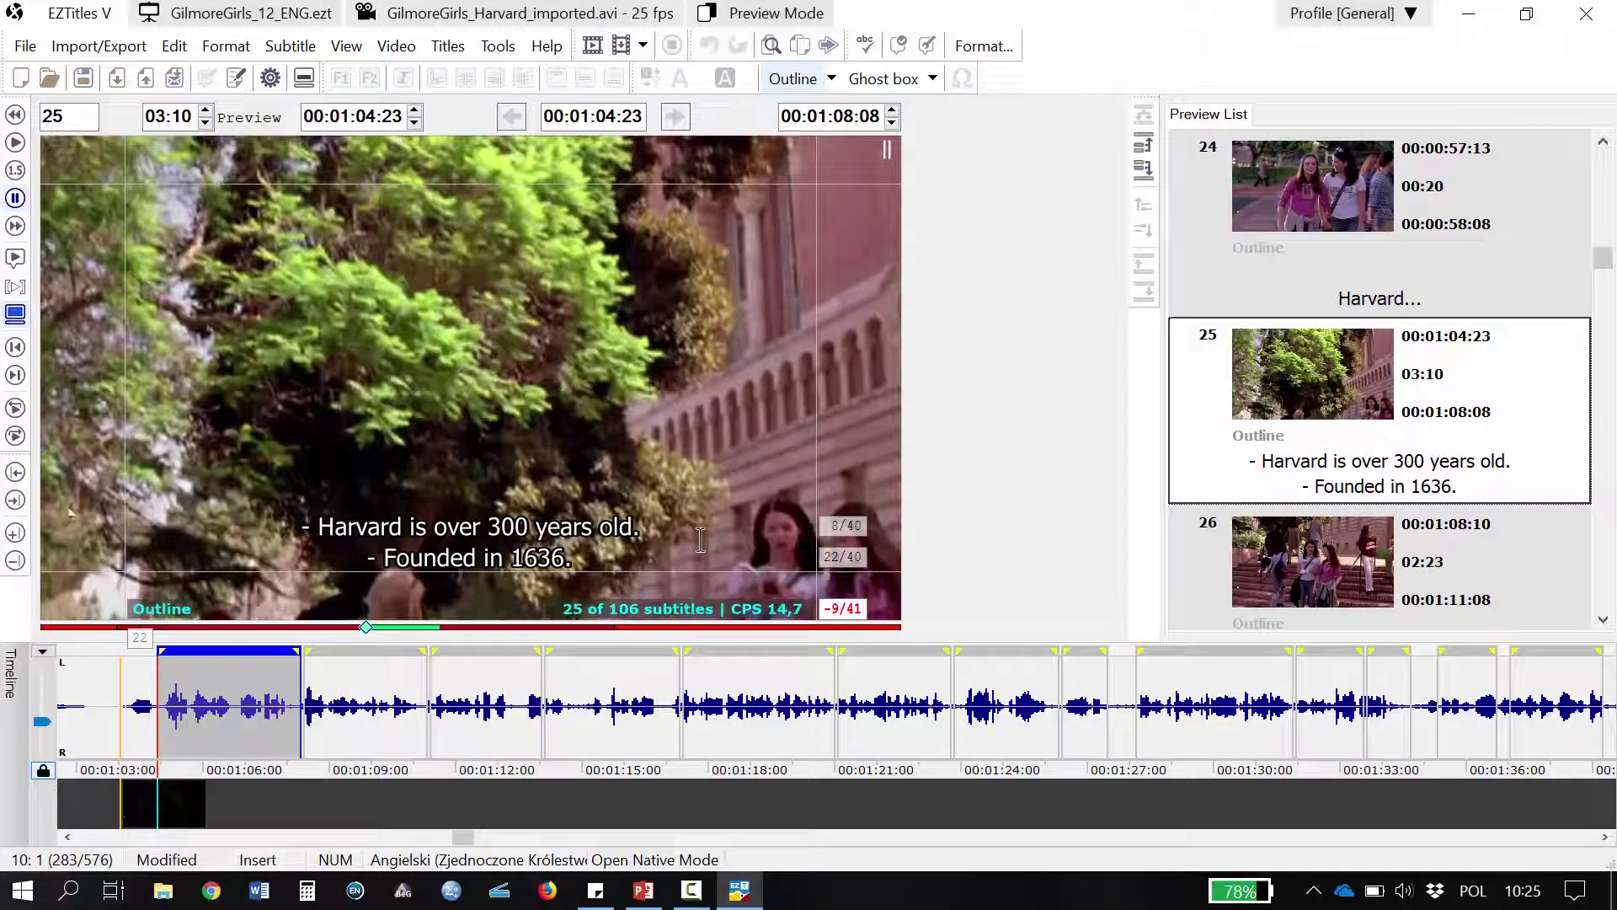
key("ctrl+space")
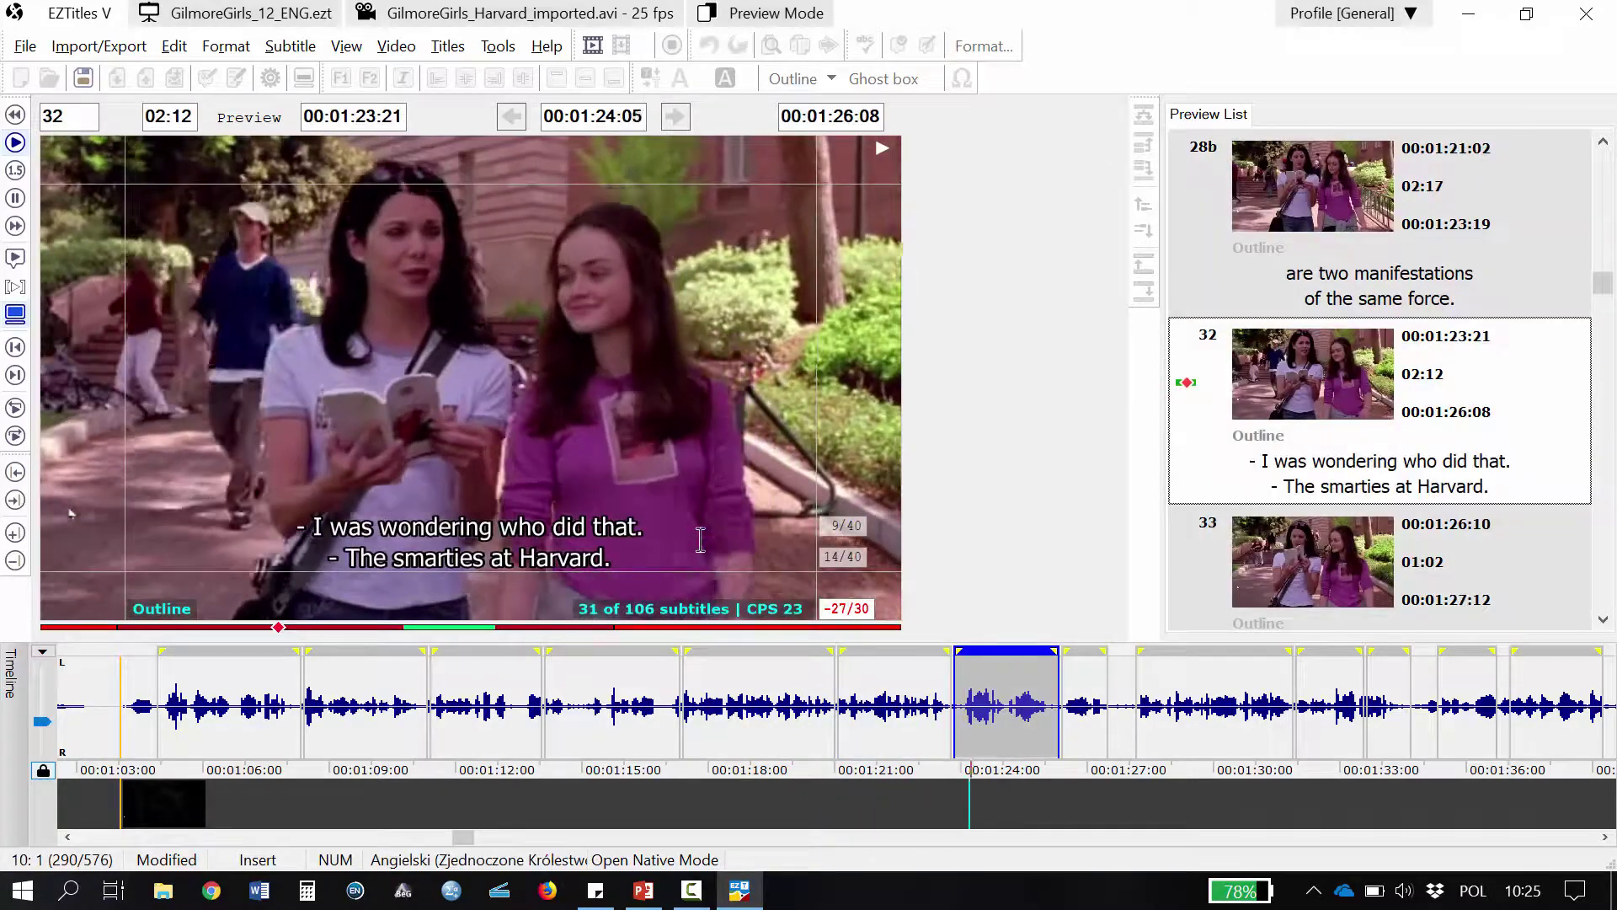
key("space")
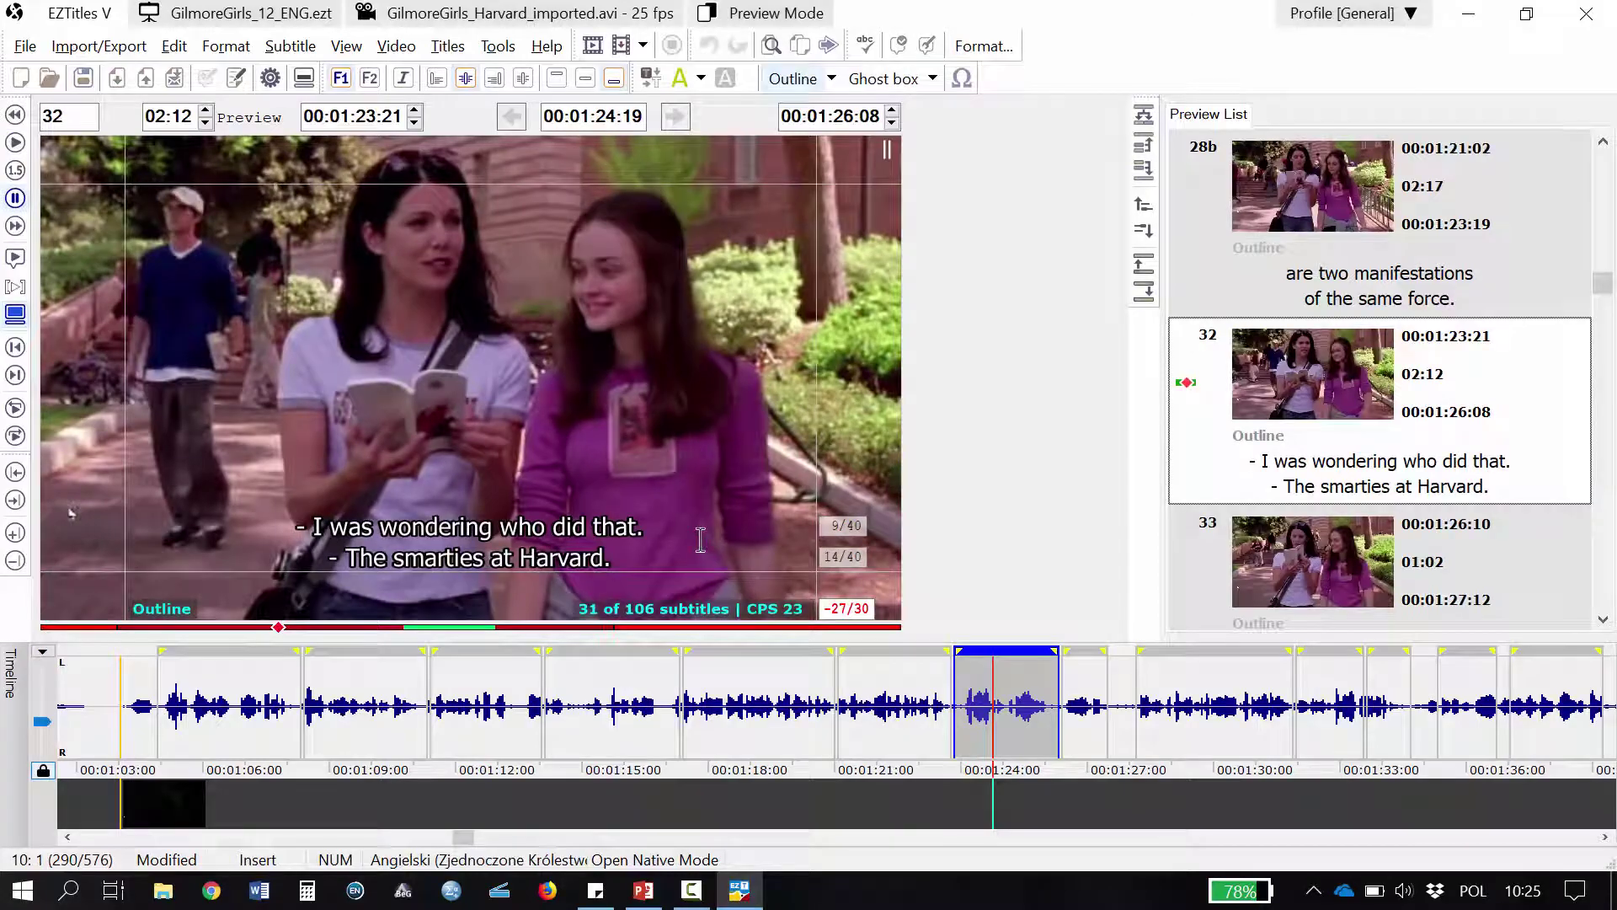